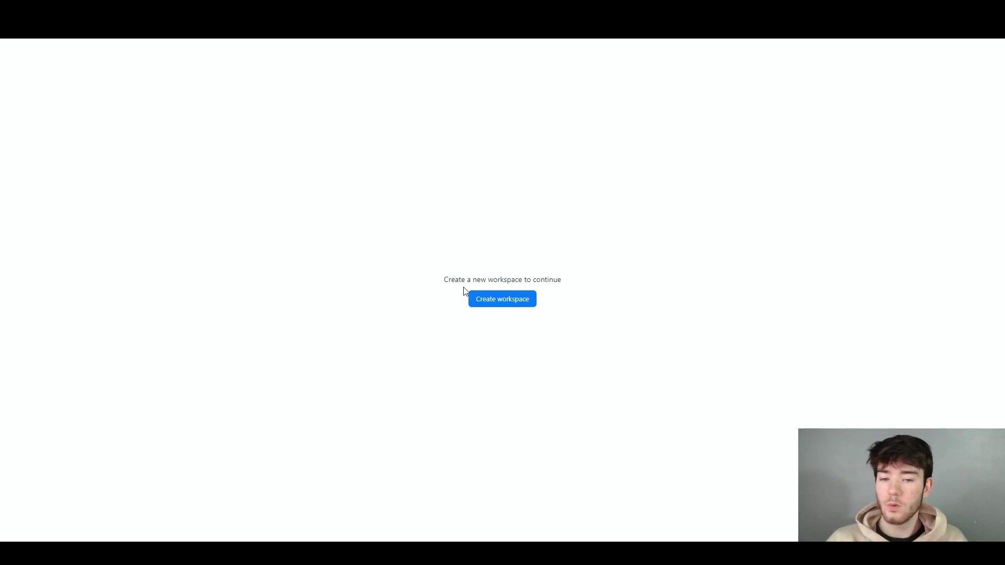
Step: Open the Create workspace form and enter 'Reviews' as the workspace name
{"action": "left_click", "coordinate": [519, 304]}
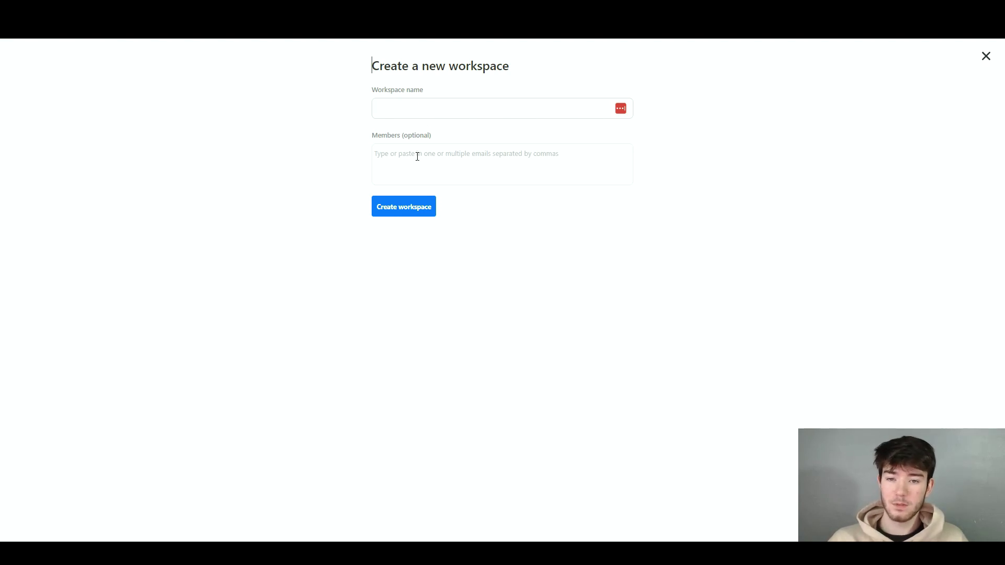
{"action": "left_click", "coordinate": [412, 115]}
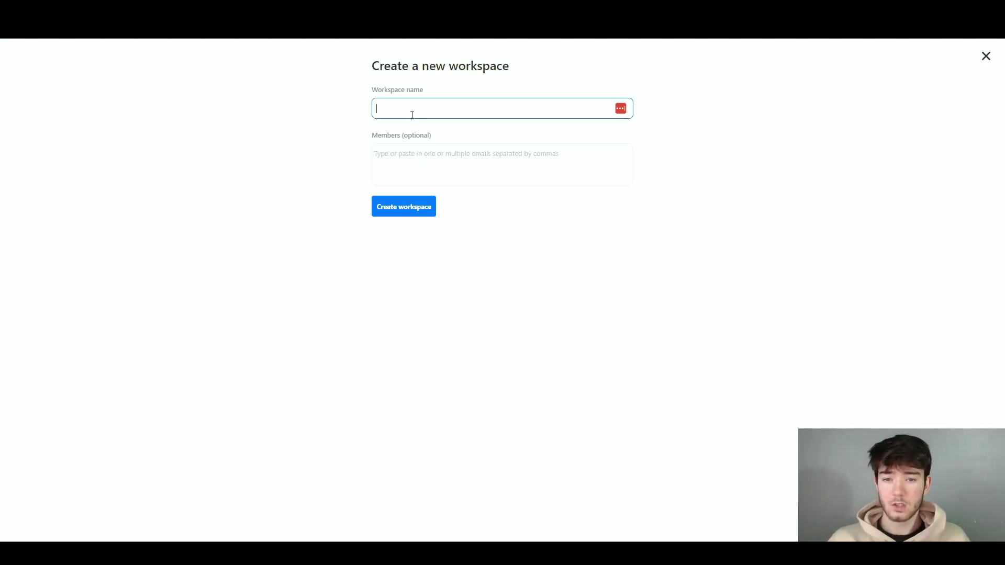
{"action": "type", "text": "Reviue"}
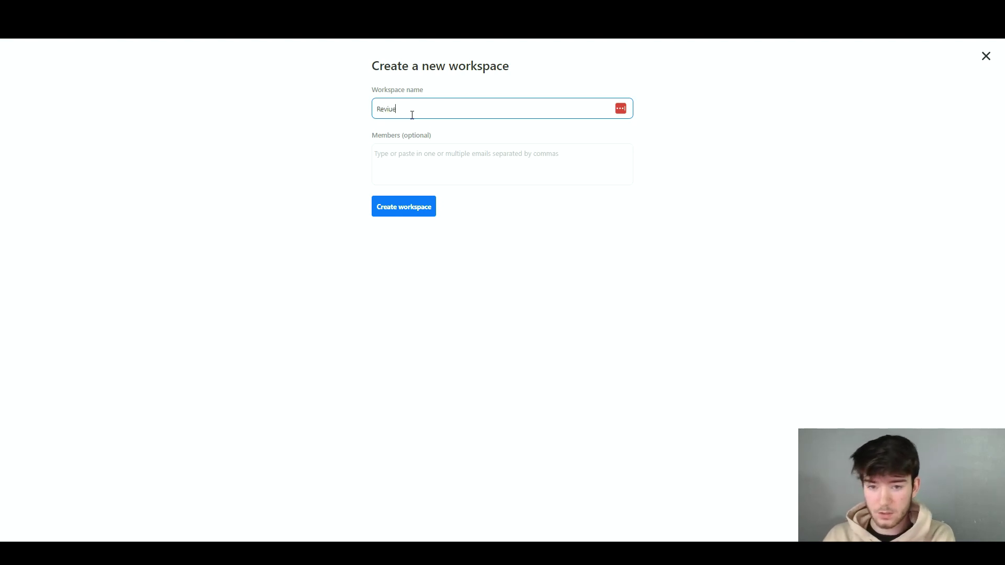
{"action": "key", "text": "BackSpace"}
{"action": "key", "text": "BackSpace"}
{"action": "type", "text": "ews"}
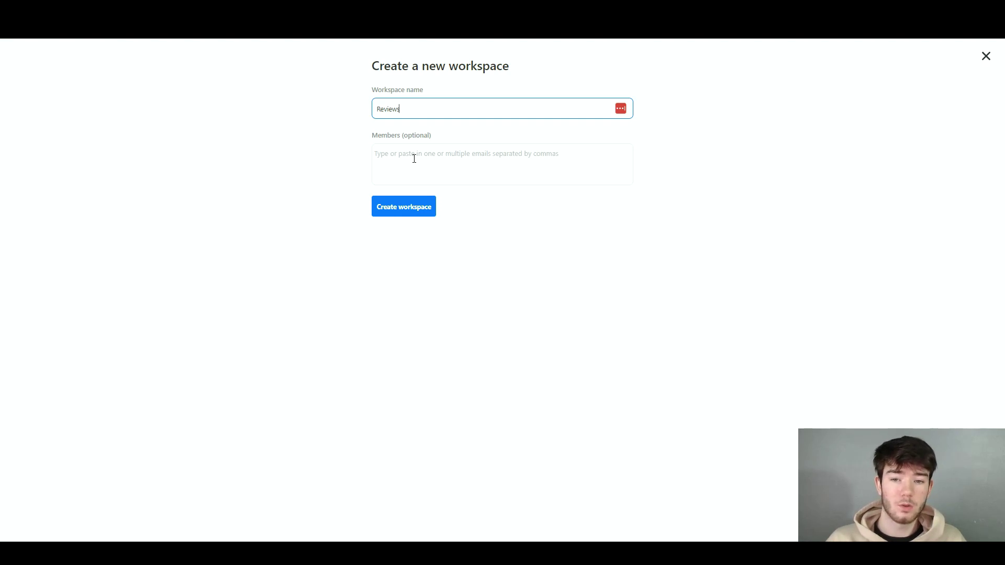
Step: Submit the form to create the Reviews workspace, opening its Jan 10, 2023 Schedule
{"action": "left_click", "coordinate": [406, 215]}
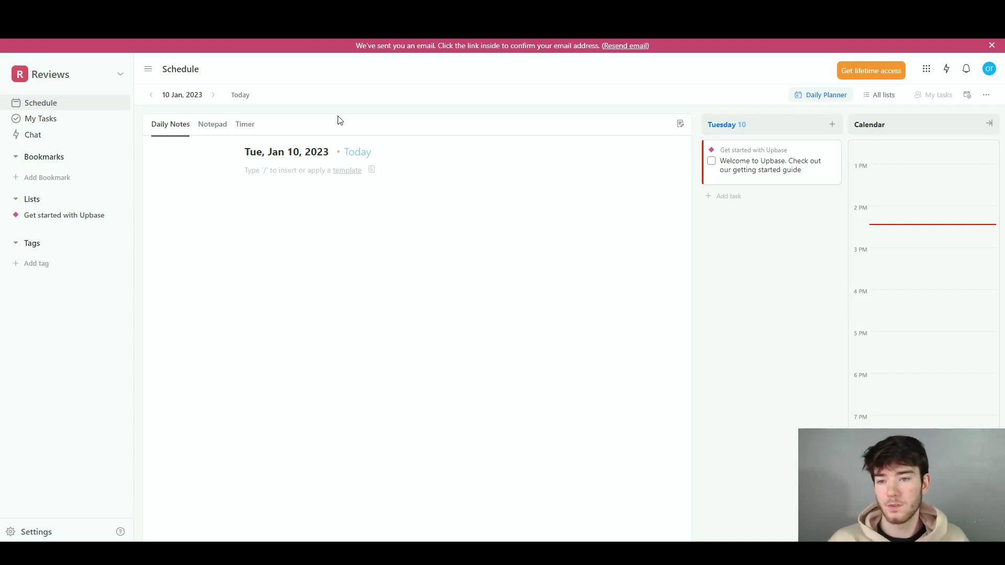
{"action": "left_click", "coordinate": [148, 69]}
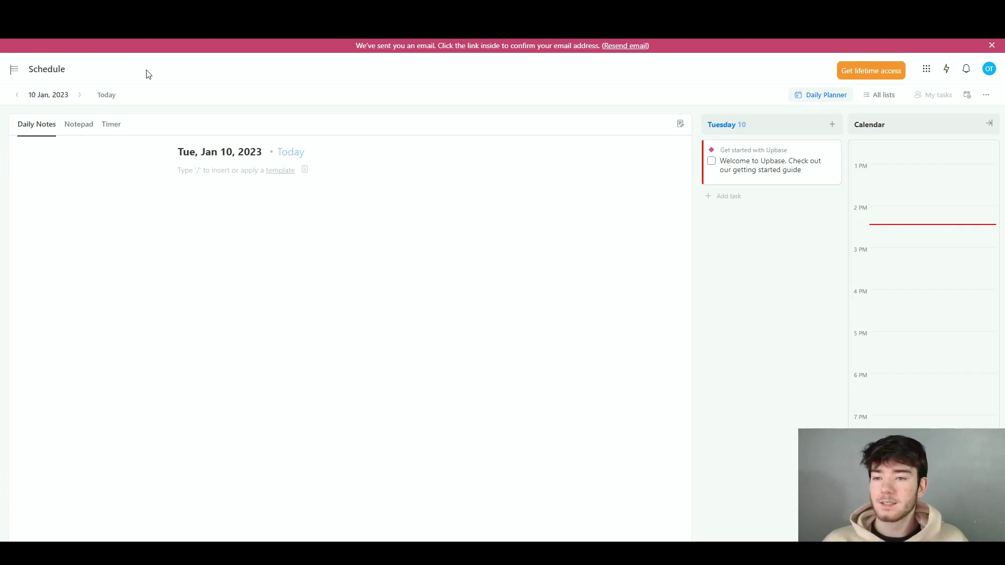
{"action": "left_click", "coordinate": [14, 70]}
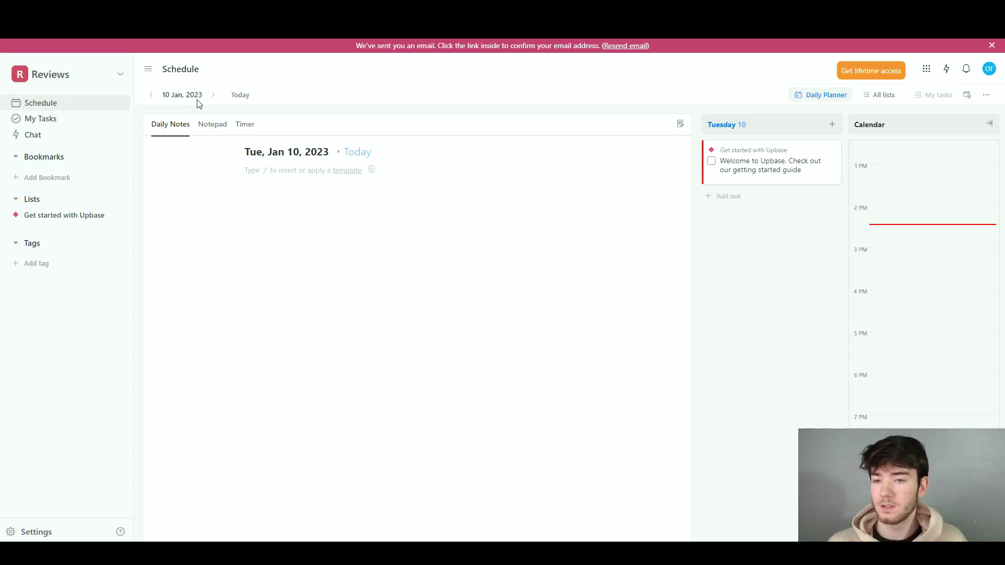
{"action": "left_click", "coordinate": [151, 96]}
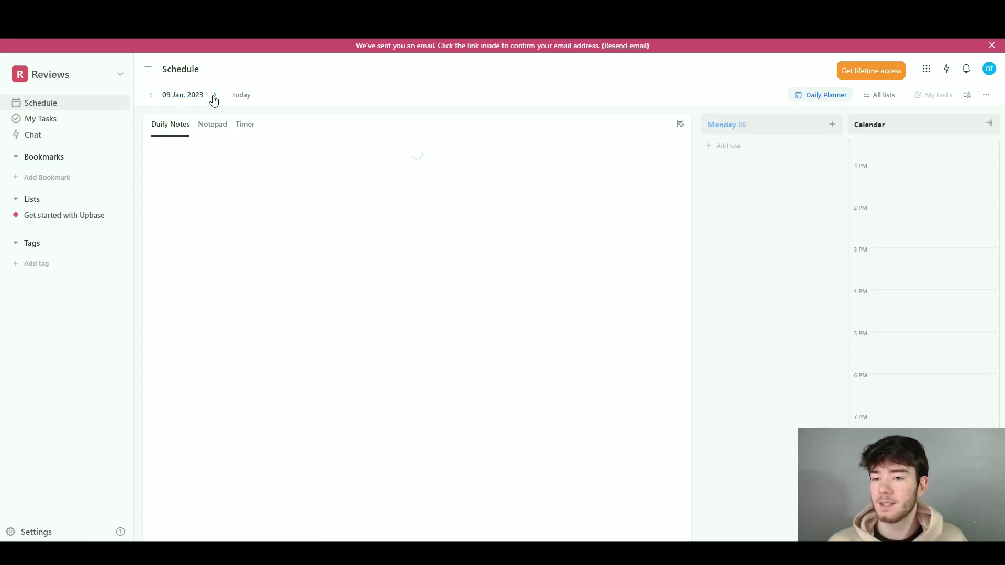
{"action": "left_click", "coordinate": [214, 97]}
{"action": "left_click", "coordinate": [213, 96]}
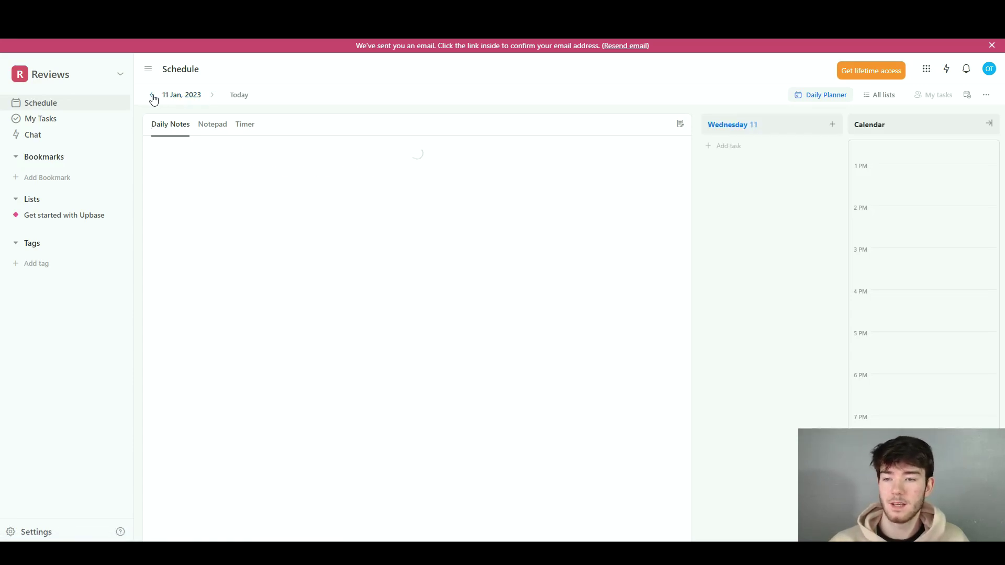
{"action": "left_click", "coordinate": [152, 96]}
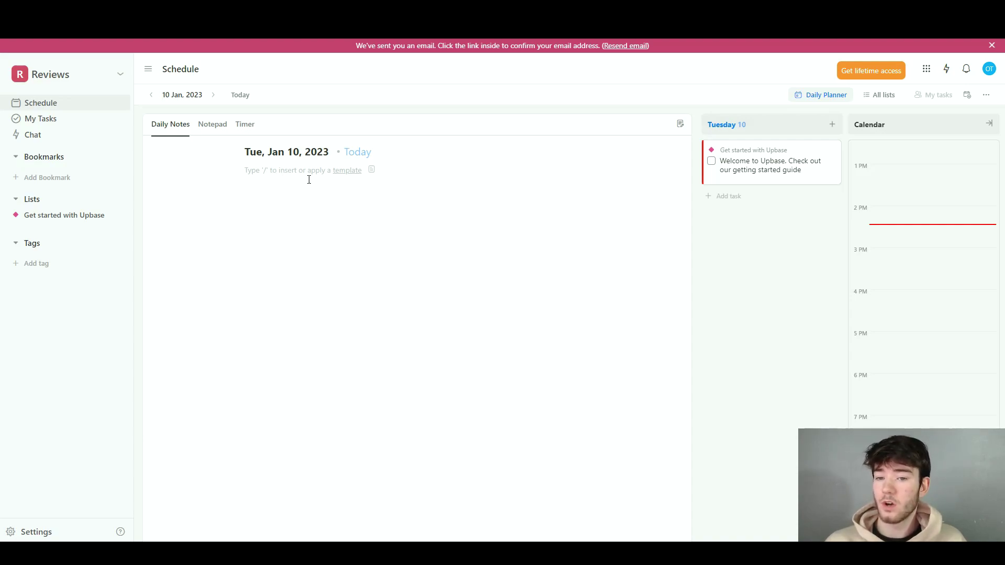
Step: Write the Jan 10 daily note with lines 'Reviews' and 'As much as you want'
{"action": "left_click", "coordinate": [278, 173]}
{"action": "type", "text": "fggdsgds"}
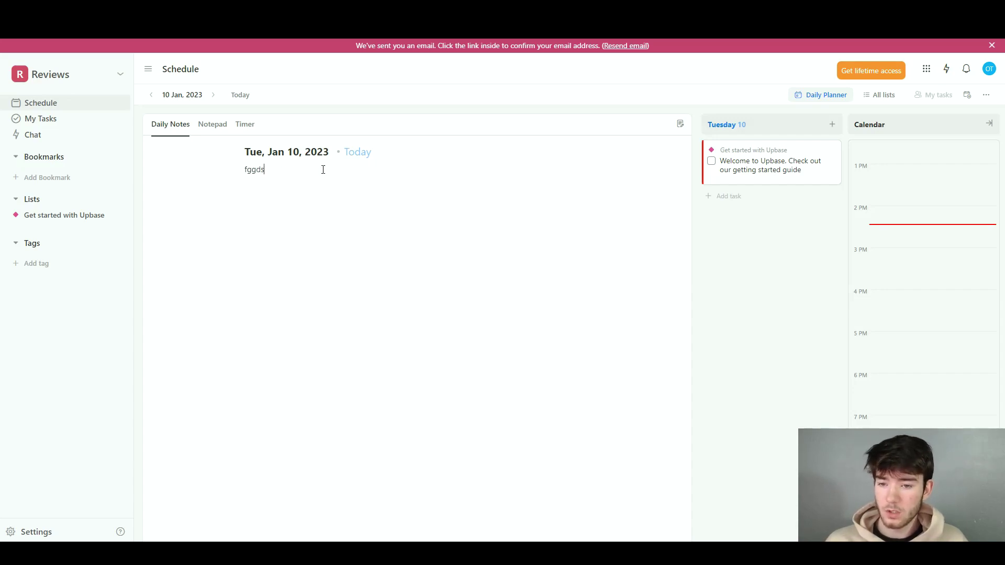
{"action": "key", "text": "BackSpace"}
{"action": "key", "text": "BackSpace"}
{"action": "key", "text": "BackSpace"}
{"action": "key", "text": "BackSpace"}
{"action": "key", "text": "BackSpace"}
{"action": "key", "text": "BackSpace"}
{"action": "key", "text": "BackSpace"}
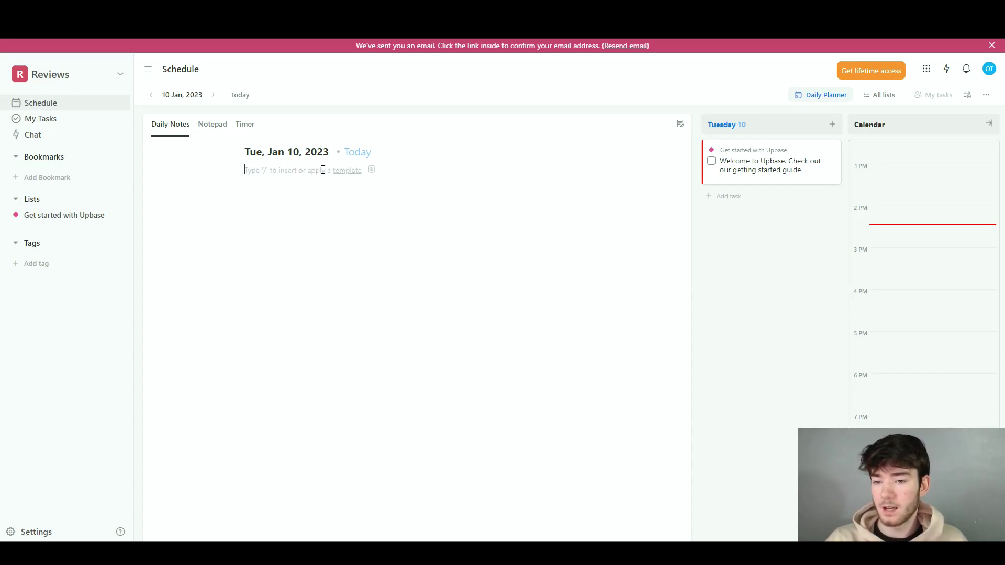
{"action": "type", "text": "RE"}
{"action": "key", "text": "BackSpace"}
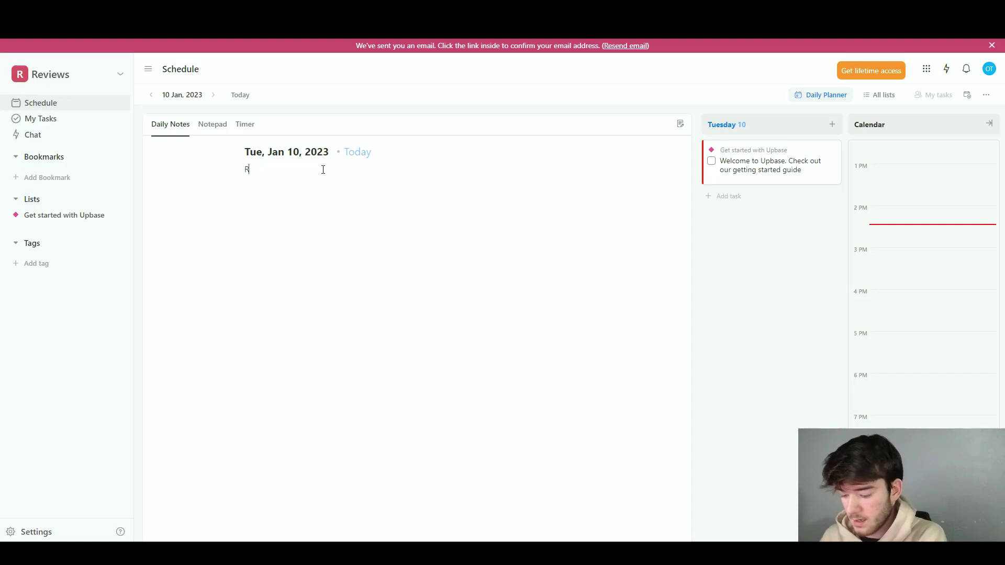
{"action": "type", "text": "eviews"}
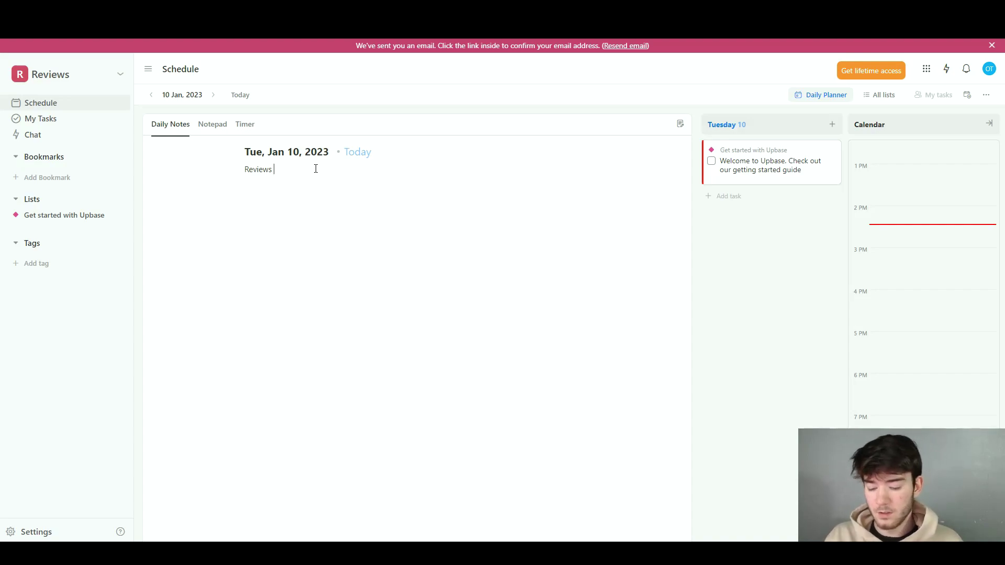
{"action": "key", "text": "Return"}
{"action": "type", "text": "As"}
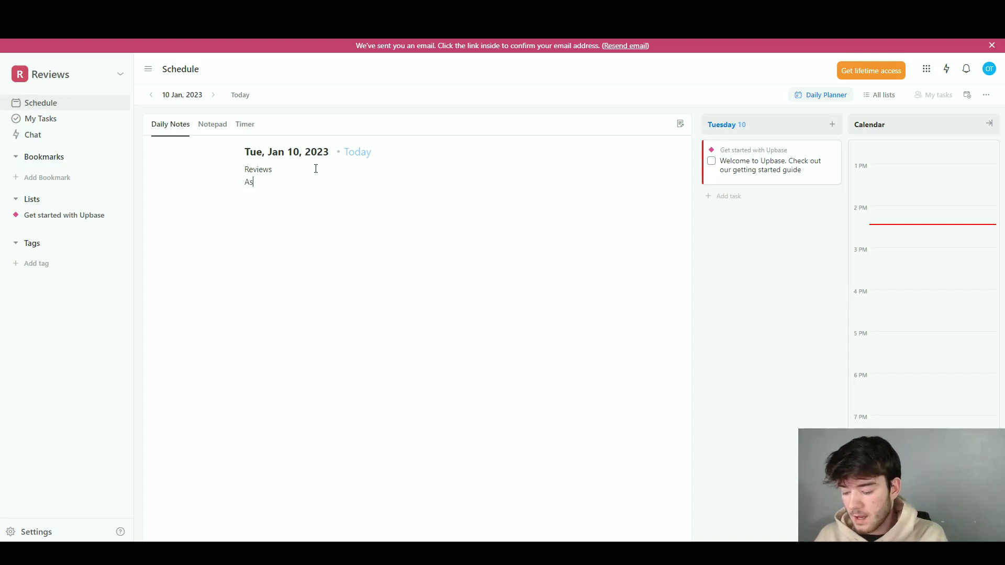
{"action": "type", "text": " much as you want"}
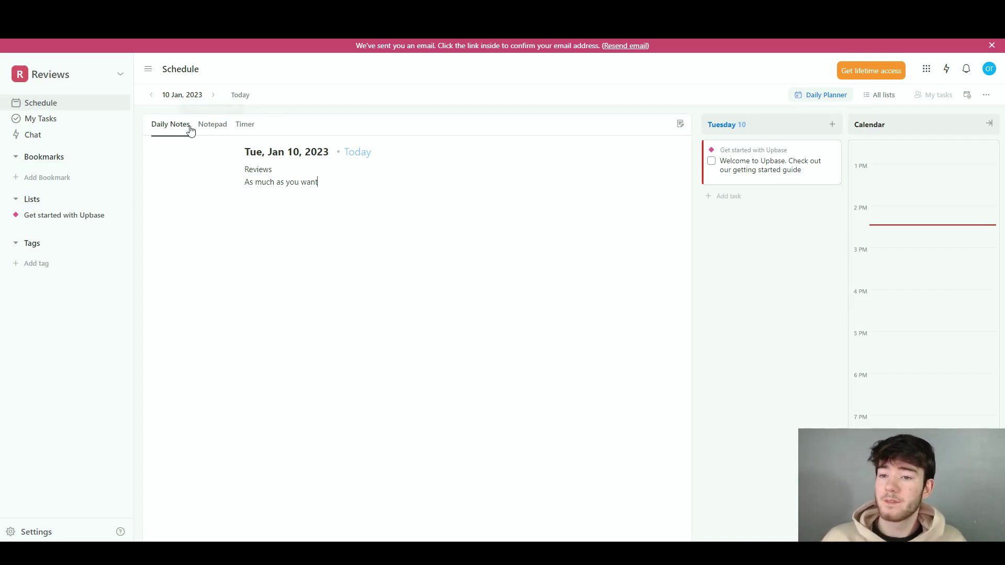
Step: Type 'Type more notes' in the Notepad, then switch to the 25:00 Timer
{"action": "left_click", "coordinate": [209, 127]}
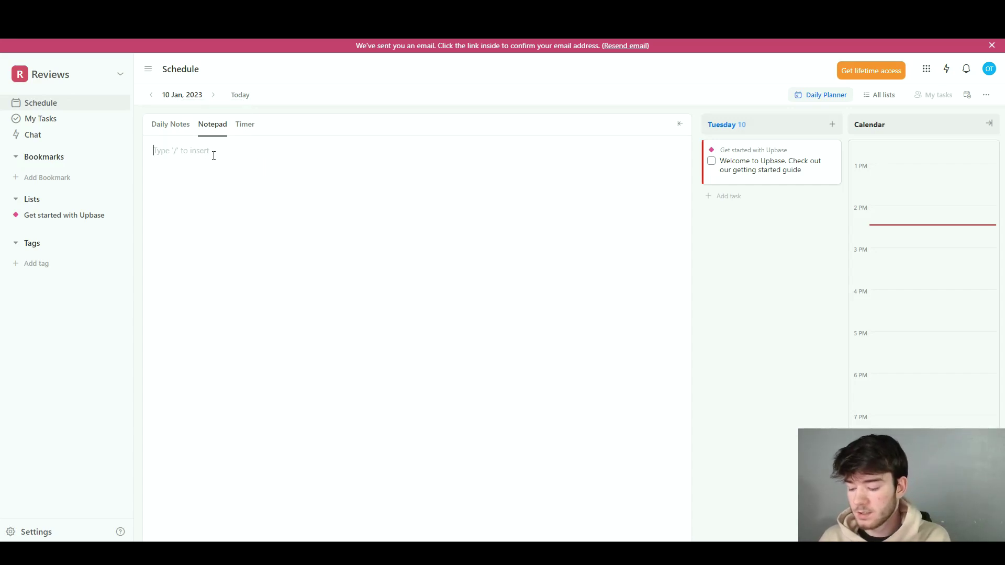
{"action": "type", "text": "Type more n"}
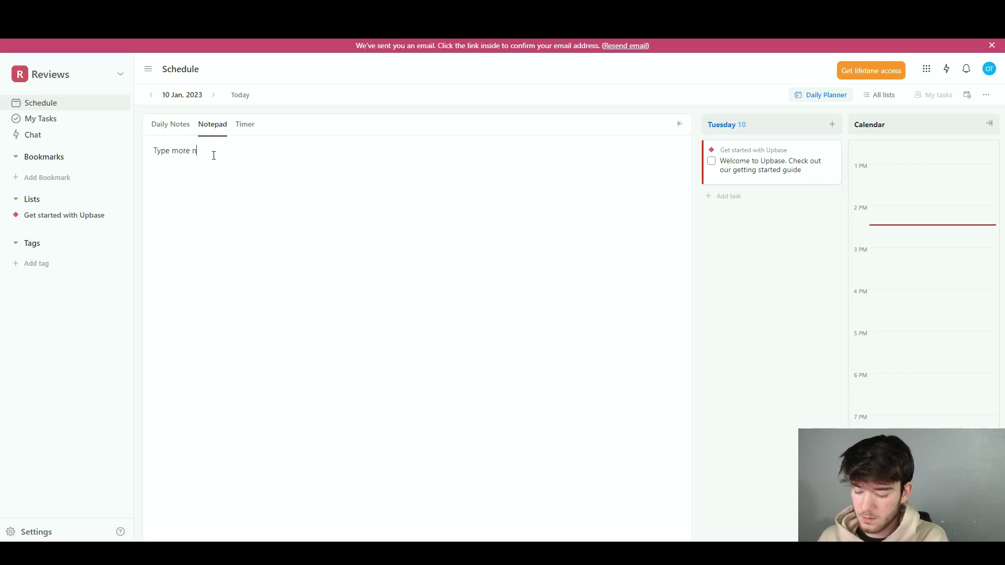
{"action": "type", "text": "otes"}
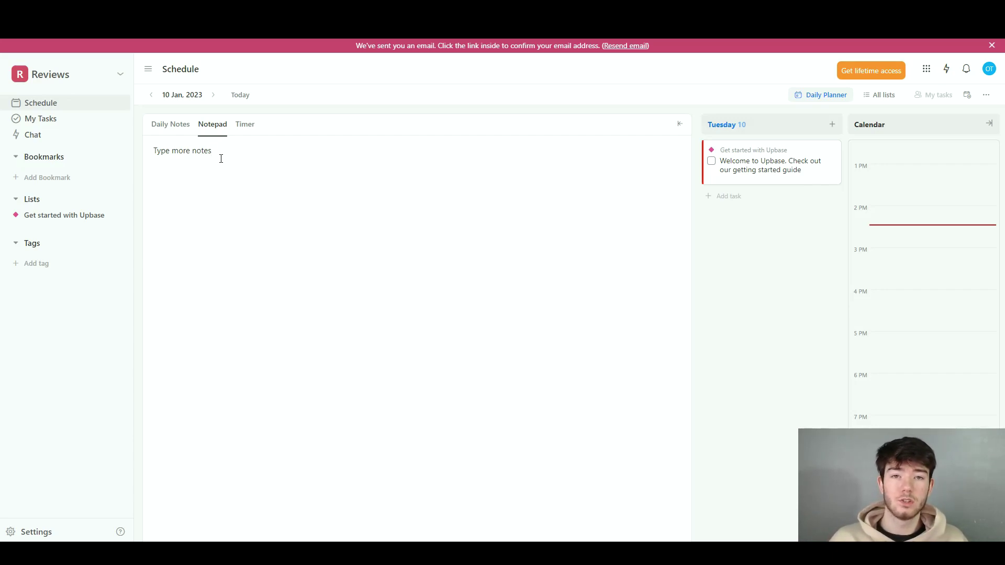
{"action": "left_click", "coordinate": [253, 124]}
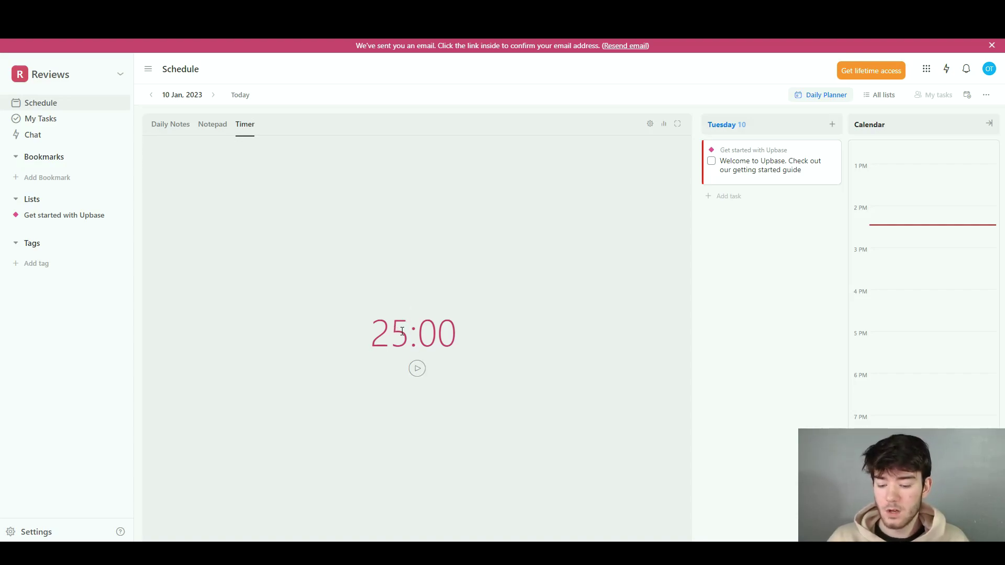
Step: Start the 25-minute focus timer, pause it at 24:55, and open then close its settings
{"action": "left_click", "coordinate": [417, 369]}
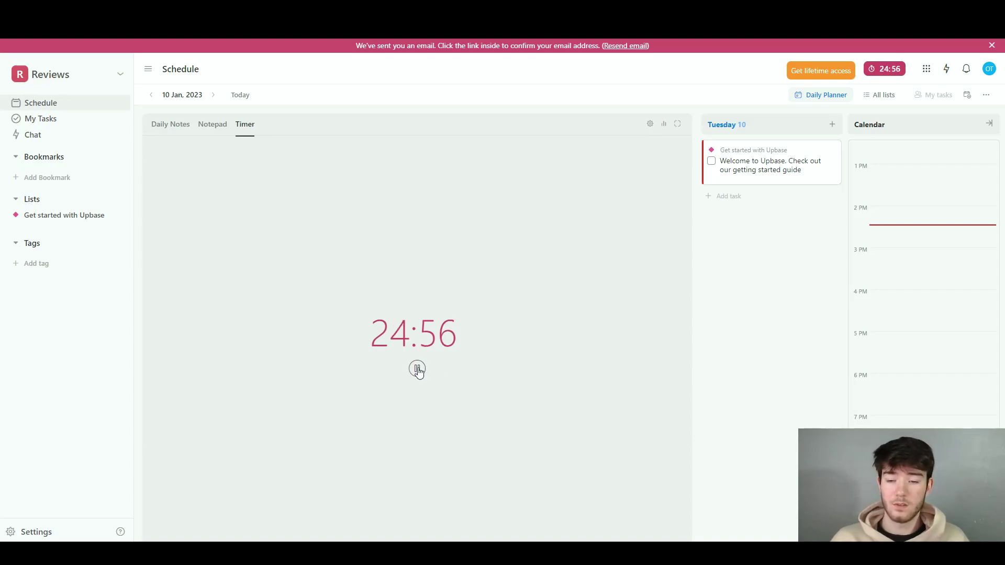
{"action": "left_click", "coordinate": [417, 369]}
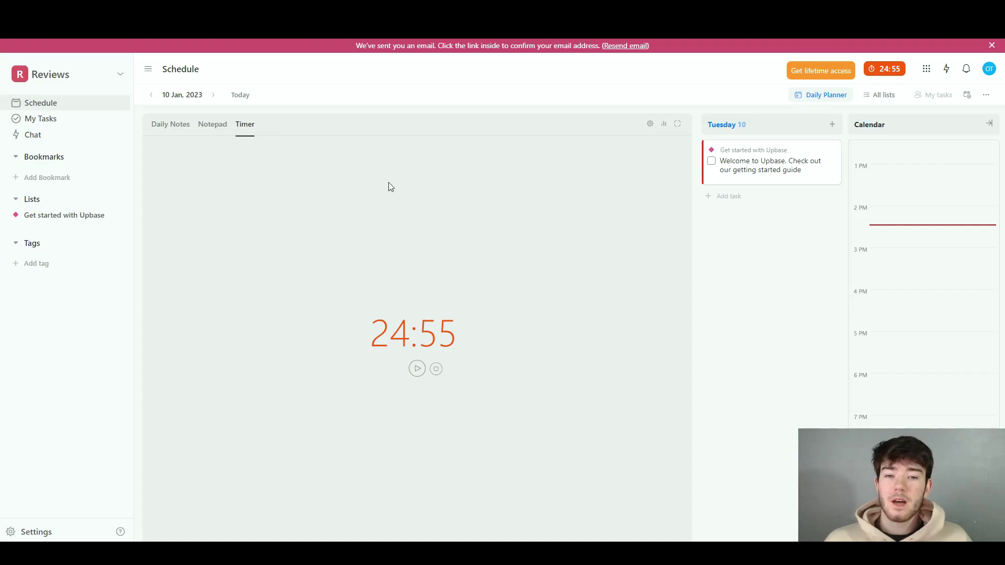
{"action": "left_click", "coordinate": [650, 124]}
{"action": "left_click", "coordinate": [617, 222]}
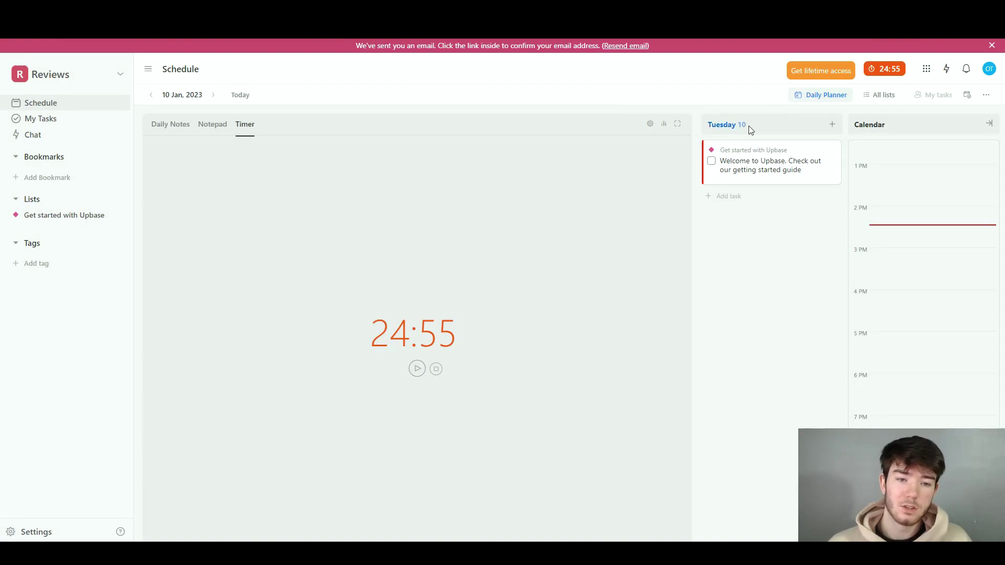
Step: Add a task named 'Task' on Tuesday 10 and mark it complete
{"action": "left_click", "coordinate": [739, 201]}
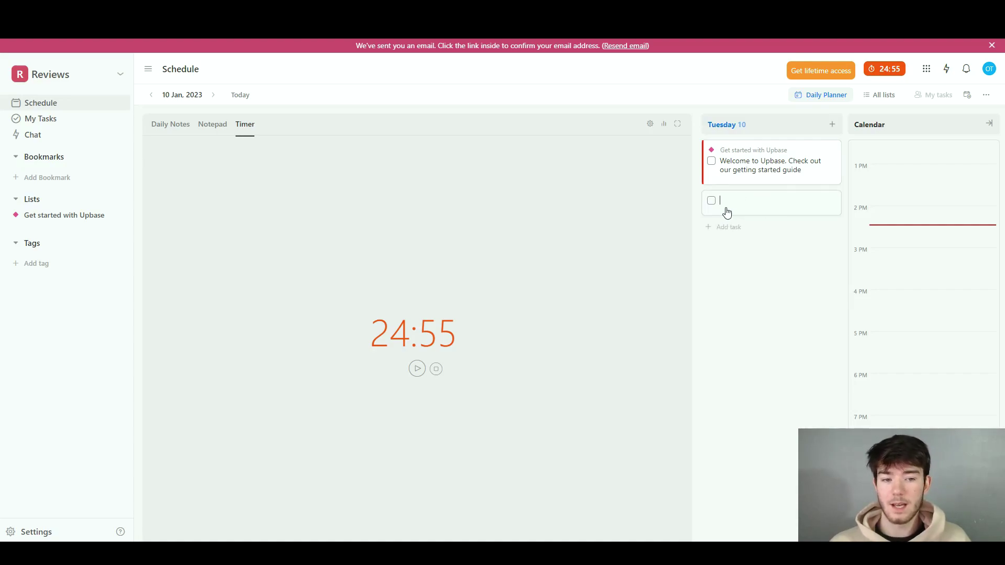
{"action": "type", "text": "Task"}
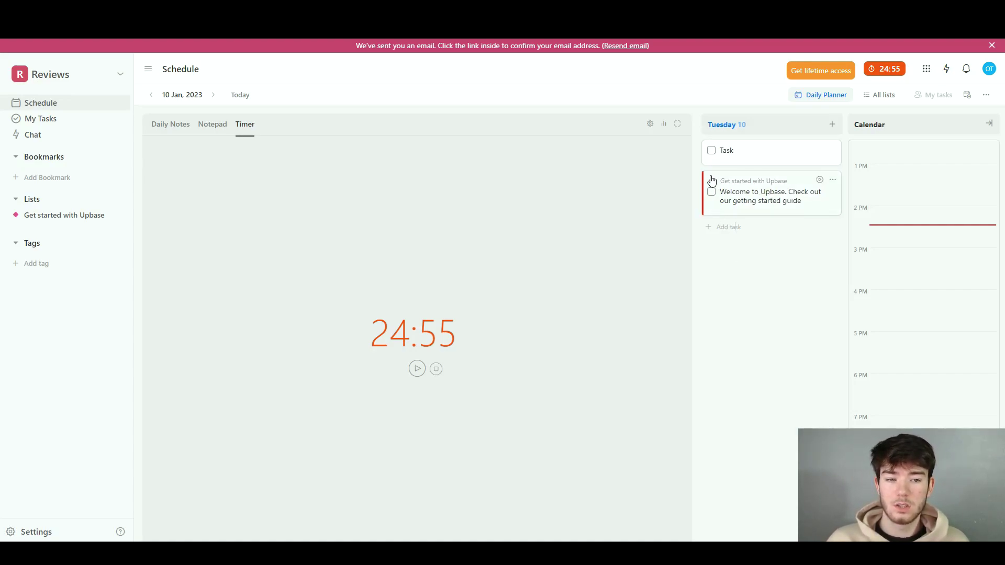
{"action": "left_click", "coordinate": [712, 153]}
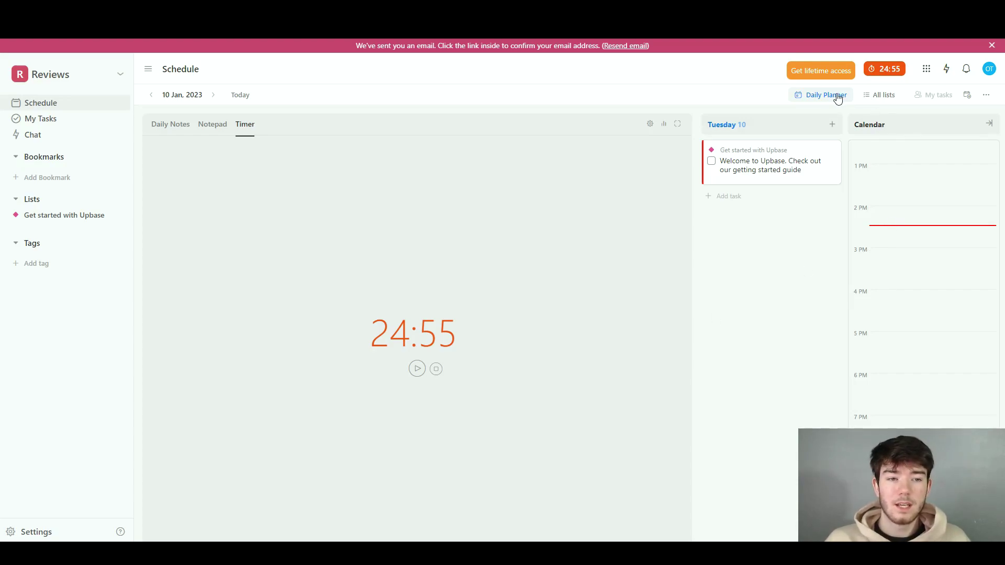
{"action": "left_click", "coordinate": [882, 98]}
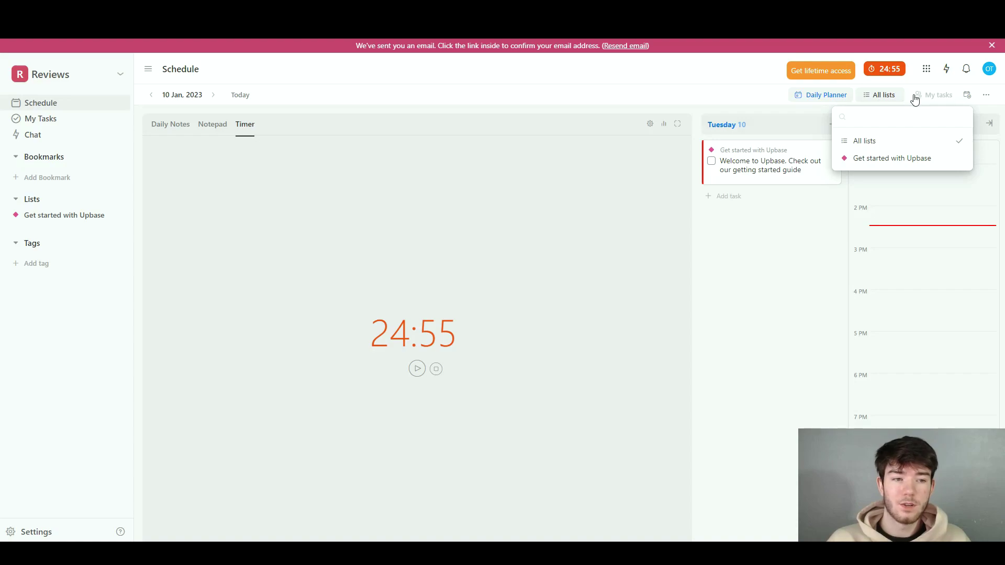
{"action": "left_click", "coordinate": [980, 106]}
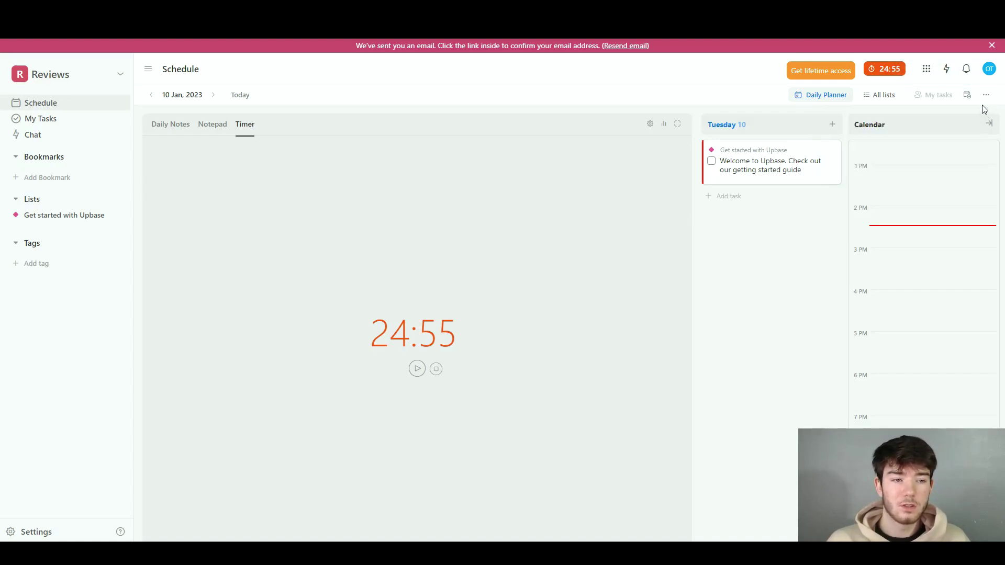
{"action": "left_click", "coordinate": [985, 95]}
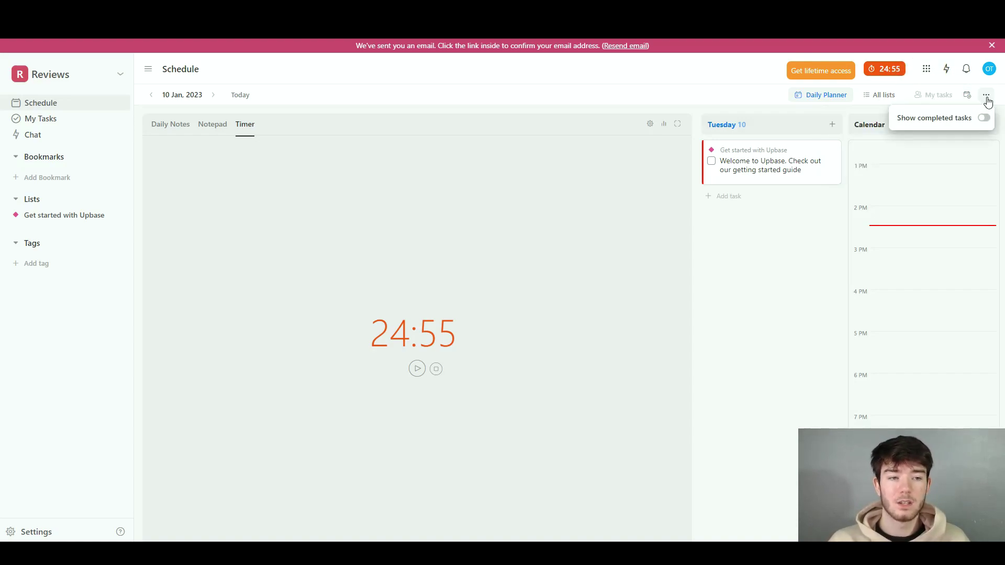
{"action": "left_click", "coordinate": [987, 97]}
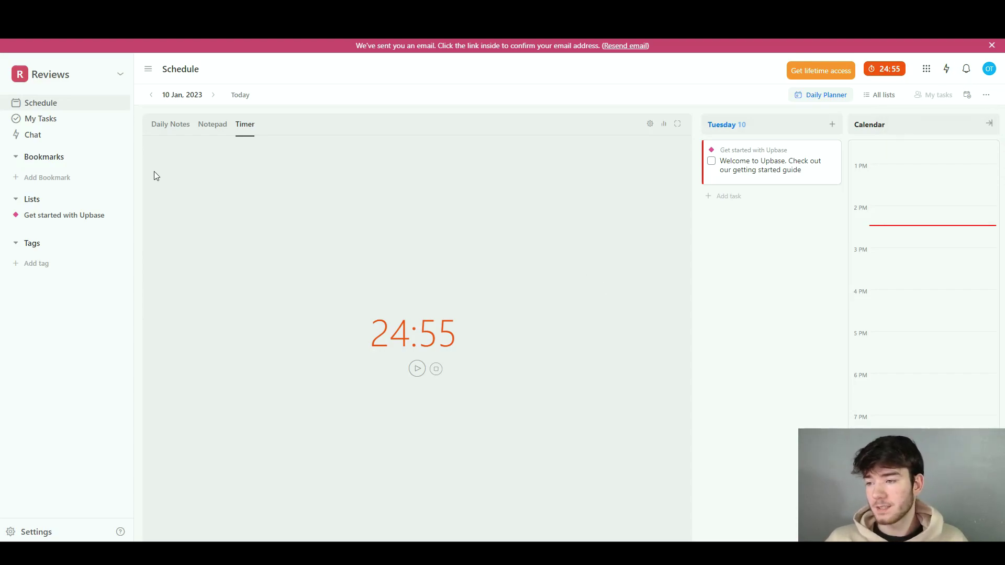
Step: Open My Tasks and change the filter from assigned-to-me to 'Tasks created by me'
{"action": "left_click", "coordinate": [93, 123]}
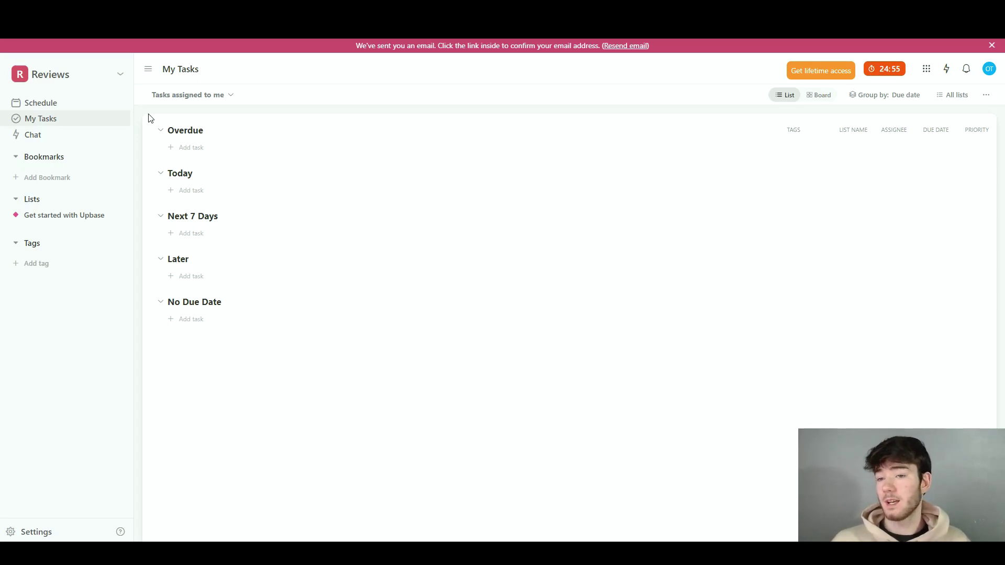
{"action": "left_click", "coordinate": [232, 101]}
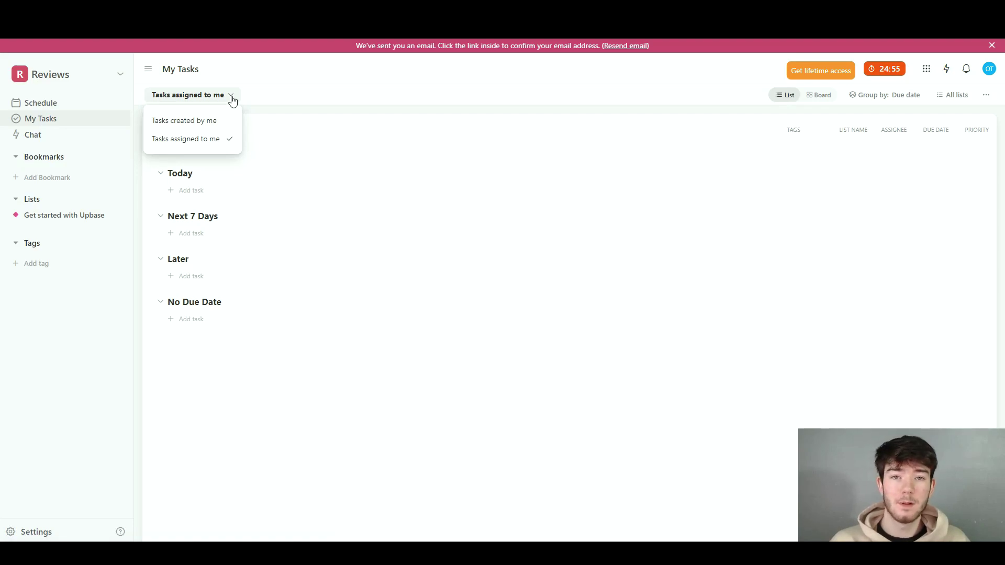
{"action": "left_click", "coordinate": [199, 121]}
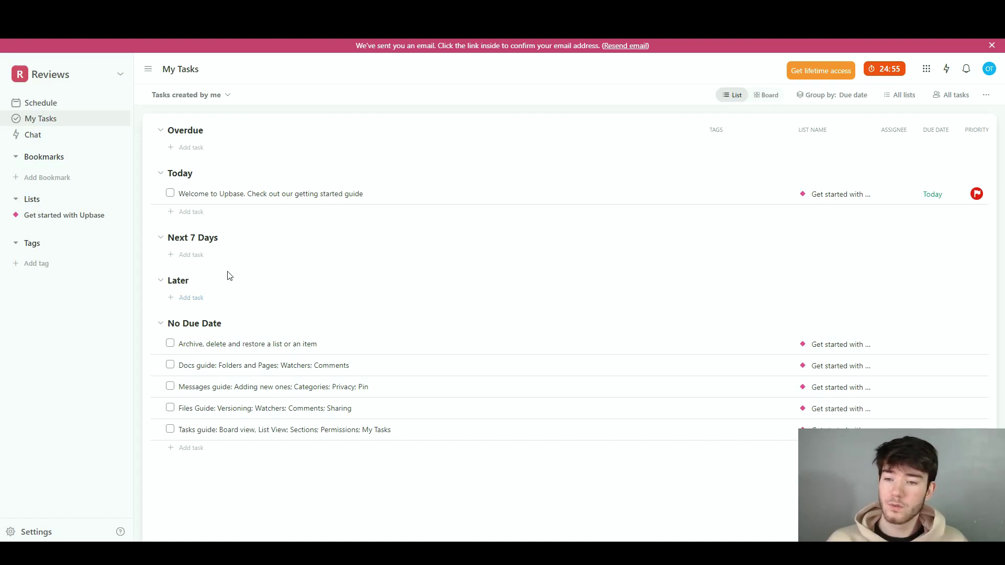
Step: Add a 'Type a task' entry under Next 7 Days, then open and dismiss its options menu
{"action": "left_click", "coordinate": [197, 254]}
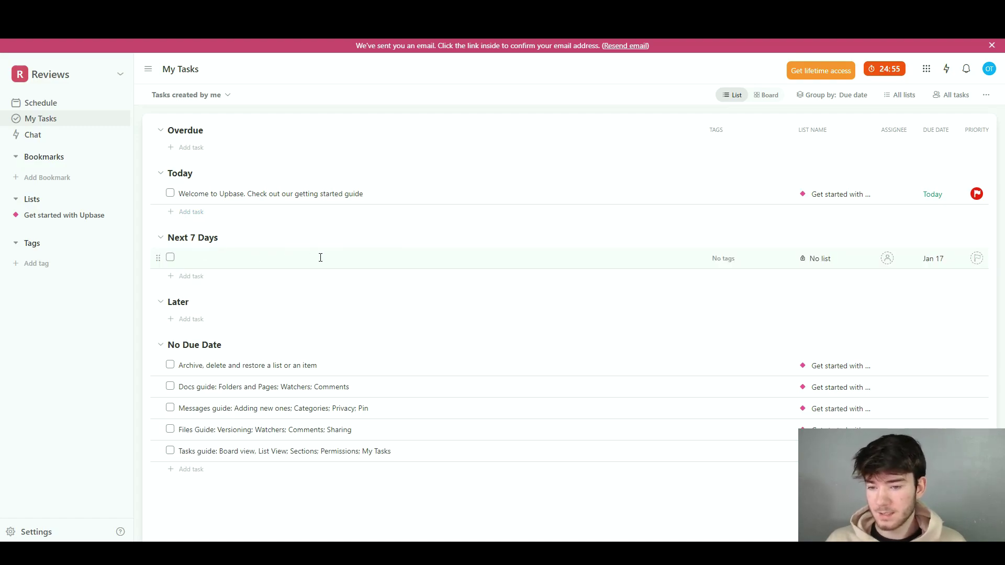
{"action": "type", "text": "Type"}
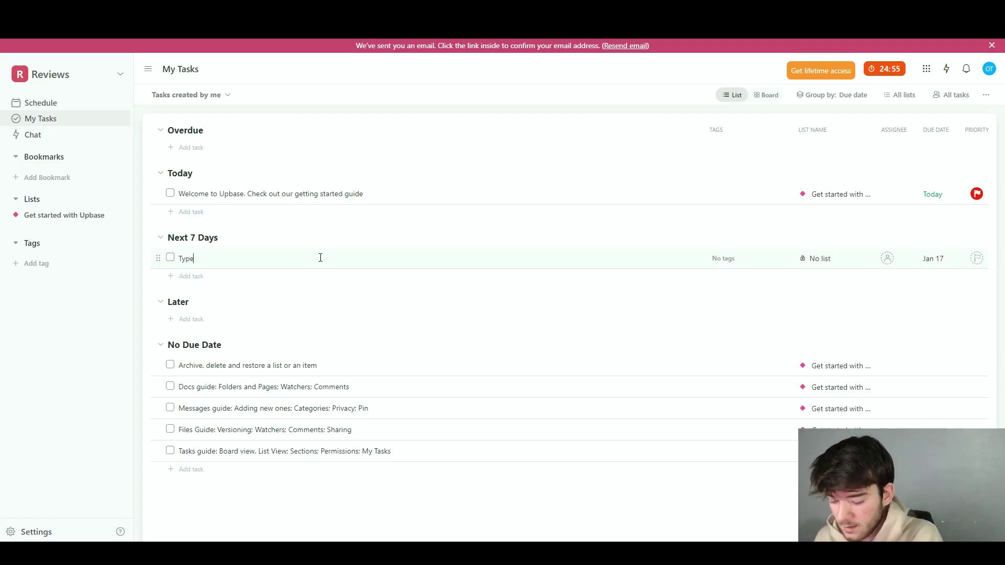
{"action": "type", "text": " a task"}
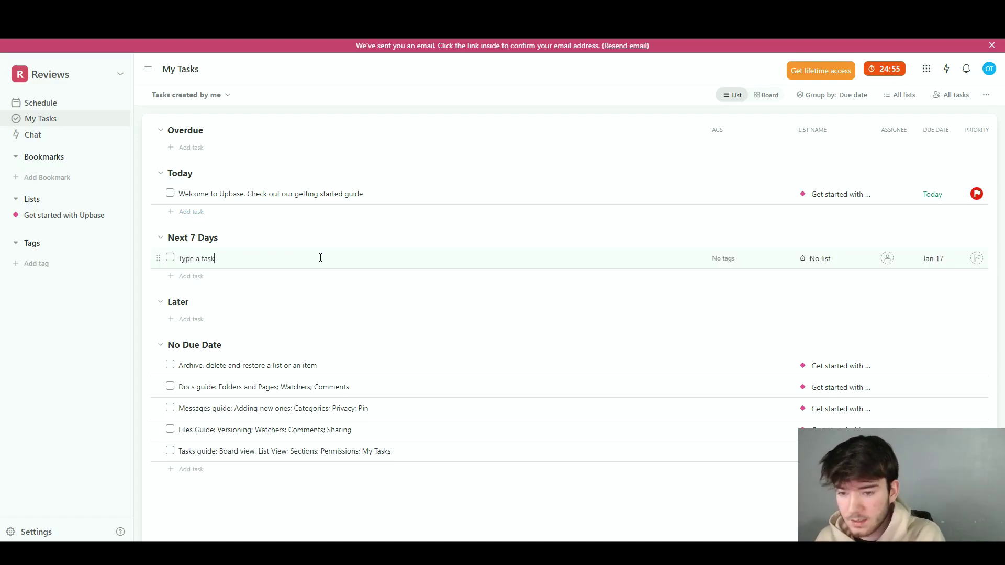
{"action": "left_click", "coordinate": [343, 303]}
{"action": "left_click", "coordinate": [240, 258]}
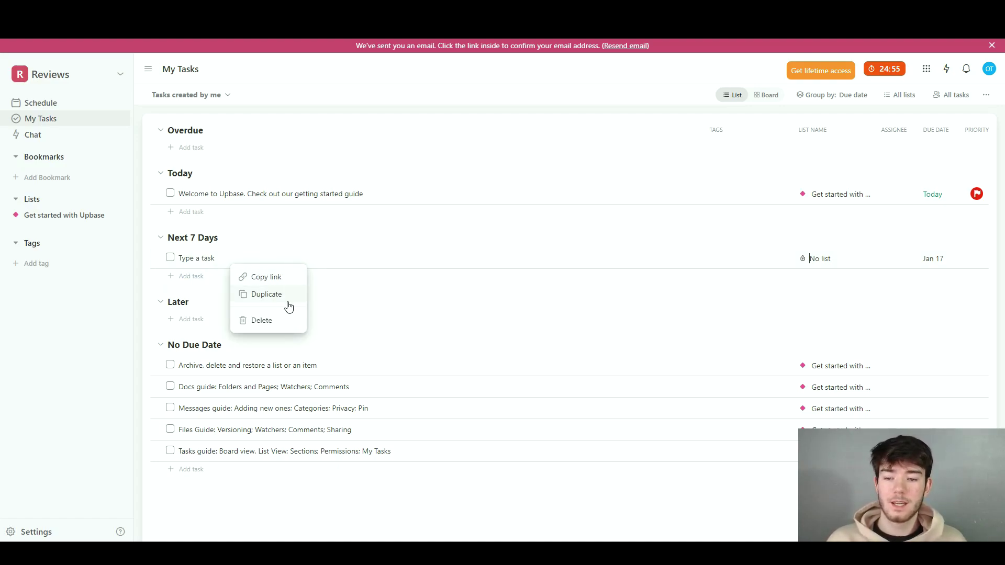
{"action": "left_click", "coordinate": [361, 317]}
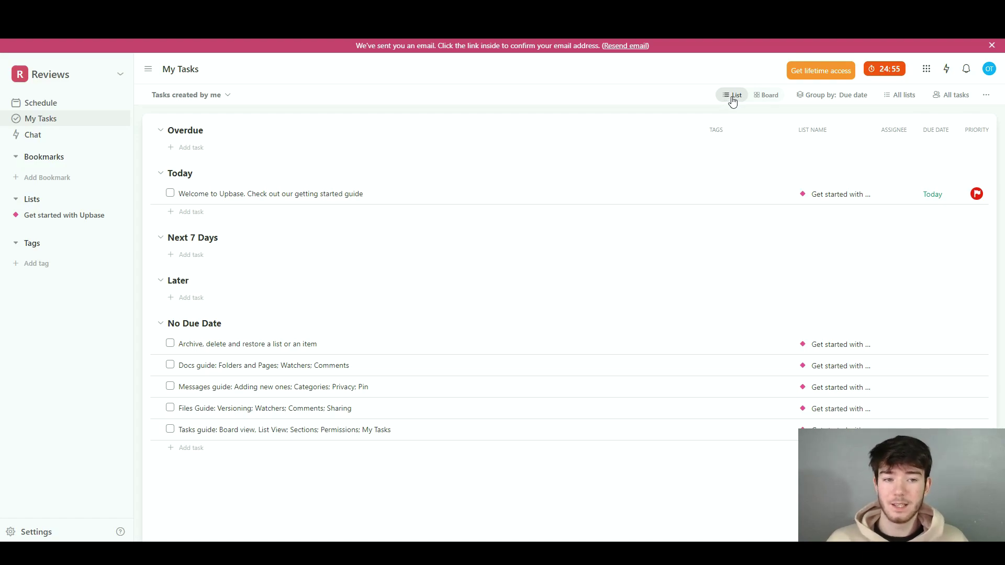
Step: Switch My Tasks to Board view showing completed tasks, then open the workspace Chat
{"action": "left_click", "coordinate": [767, 99]}
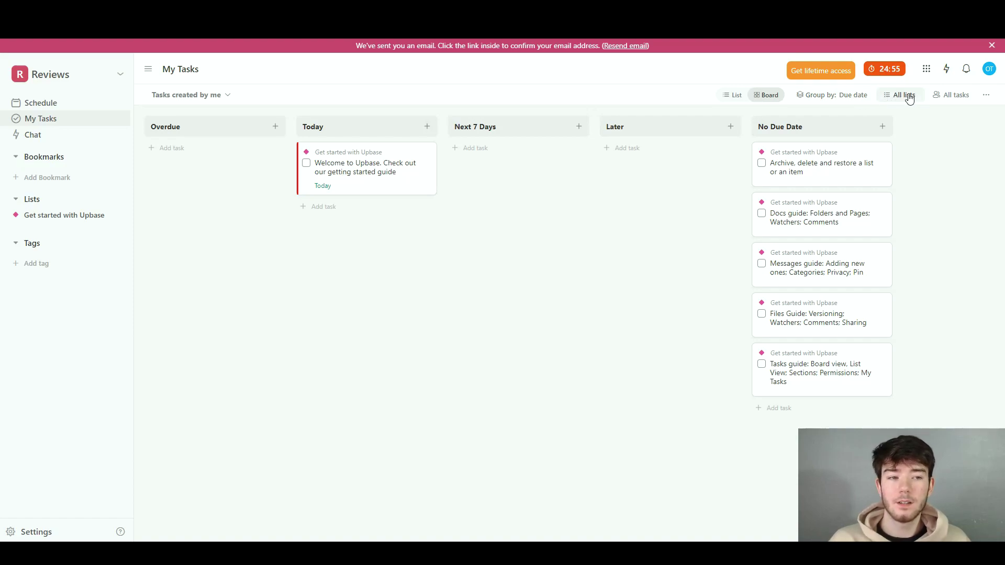
{"action": "left_click", "coordinate": [986, 95]}
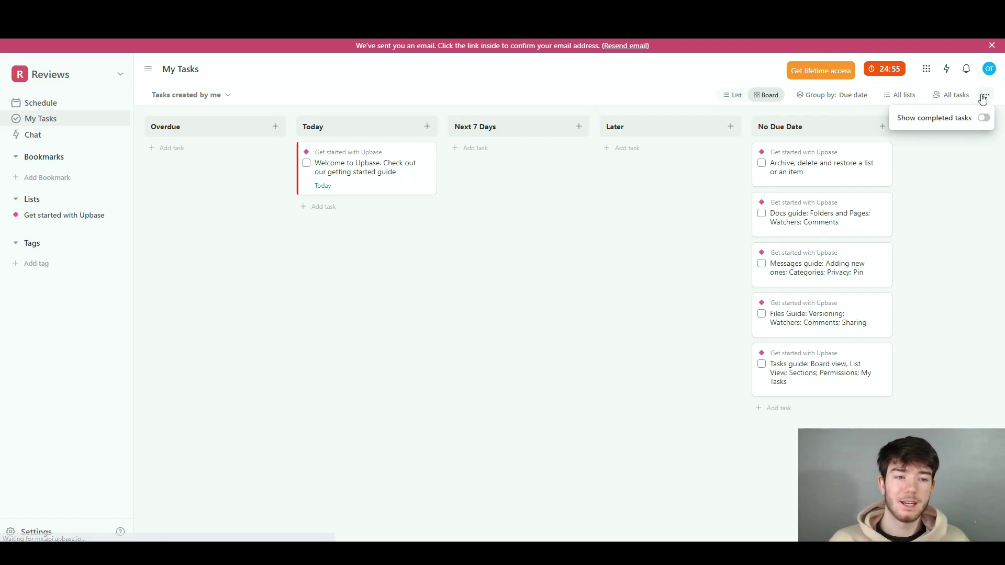
{"action": "left_click", "coordinate": [984, 118]}
{"action": "left_click", "coordinate": [985, 198]}
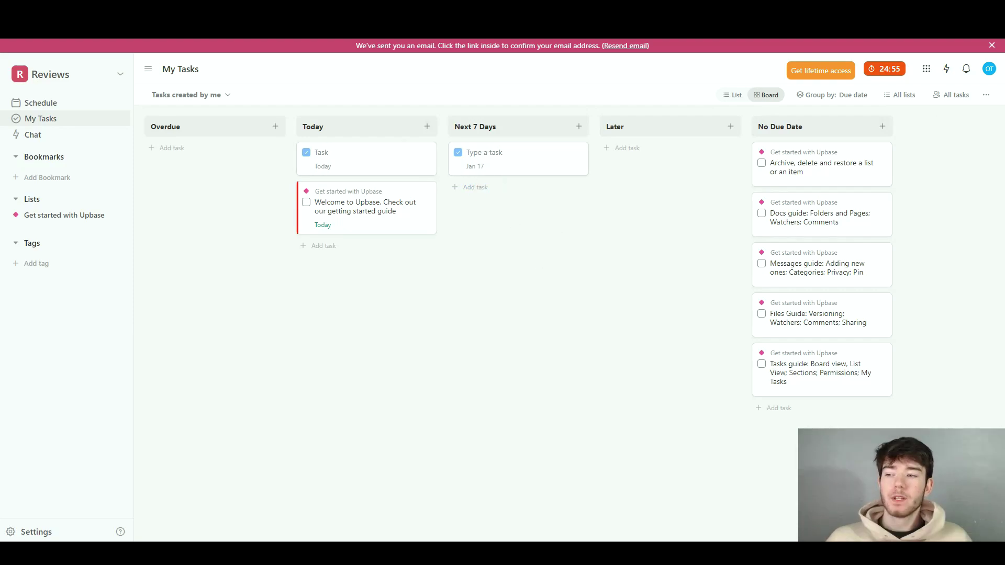
{"action": "left_click", "coordinate": [84, 141]}
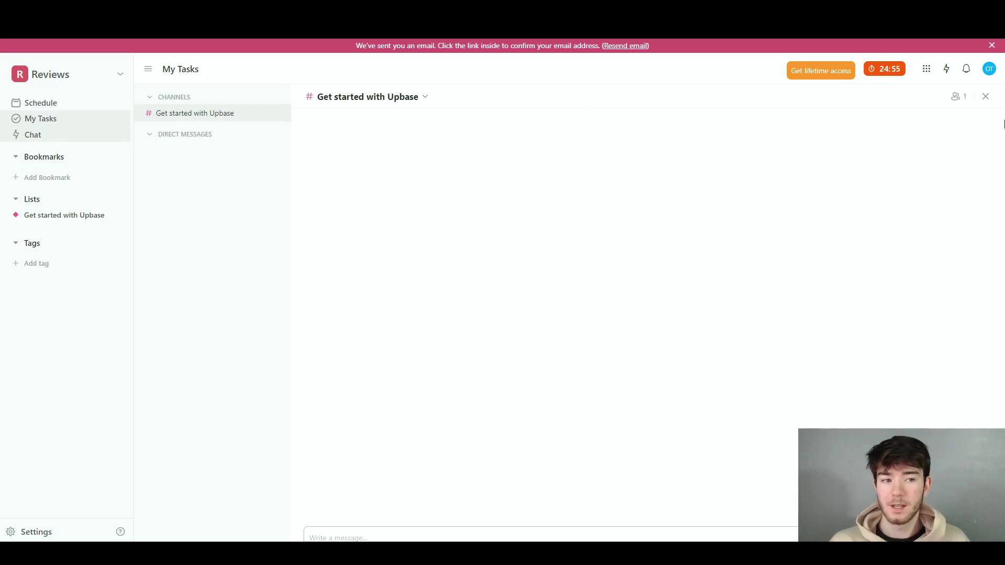
Step: Reopen Chat, check the Direct Messages picker and Channels menu, then open the Channels + browser
{"action": "left_click", "coordinate": [986, 97]}
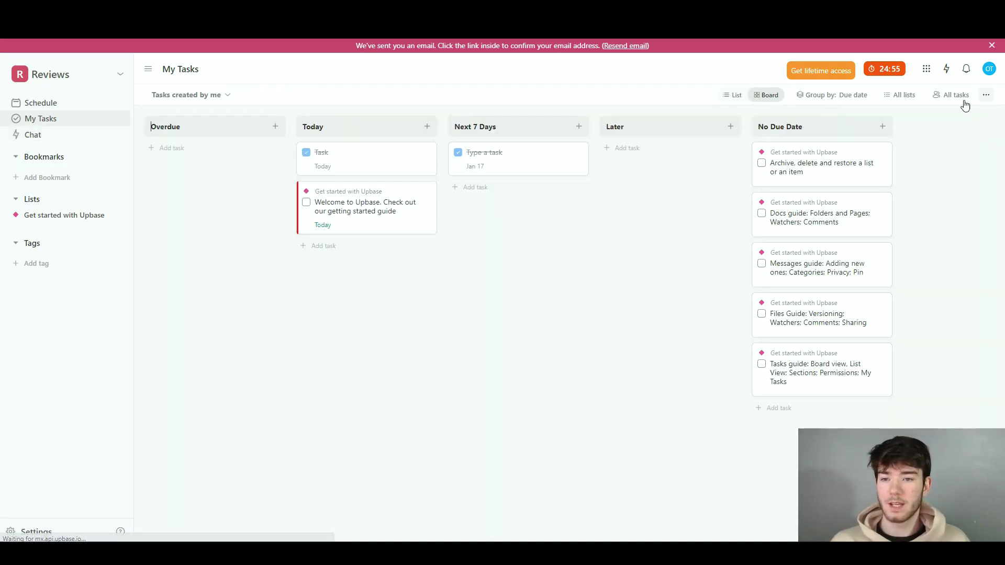
{"action": "left_click", "coordinate": [77, 139]}
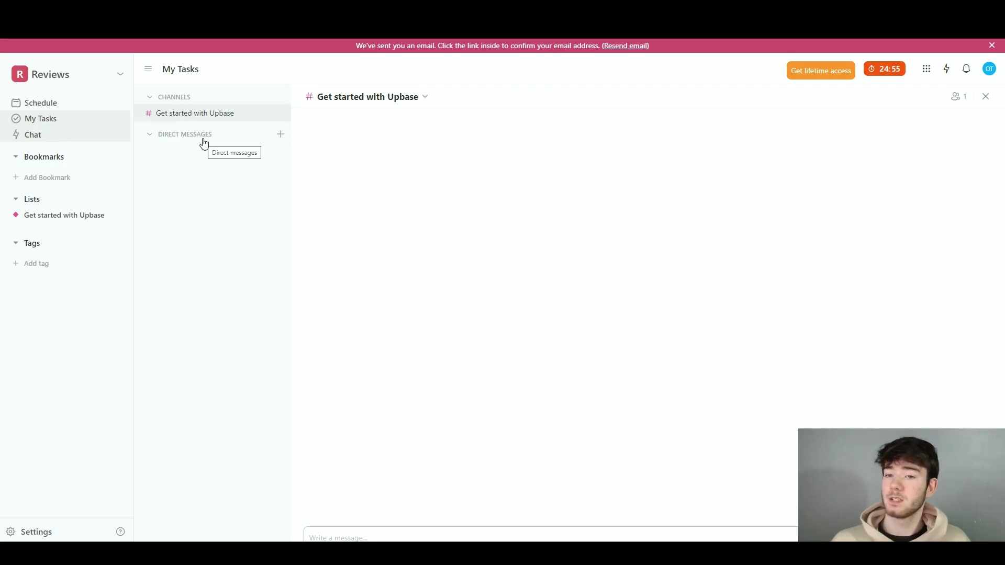
{"action": "left_click", "coordinate": [280, 135]}
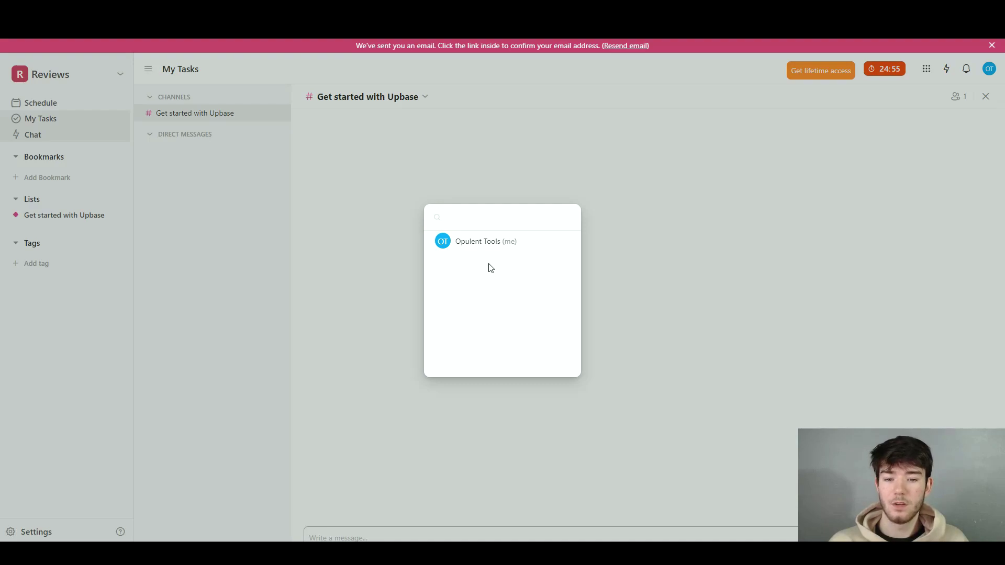
{"action": "left_click", "coordinate": [445, 184]}
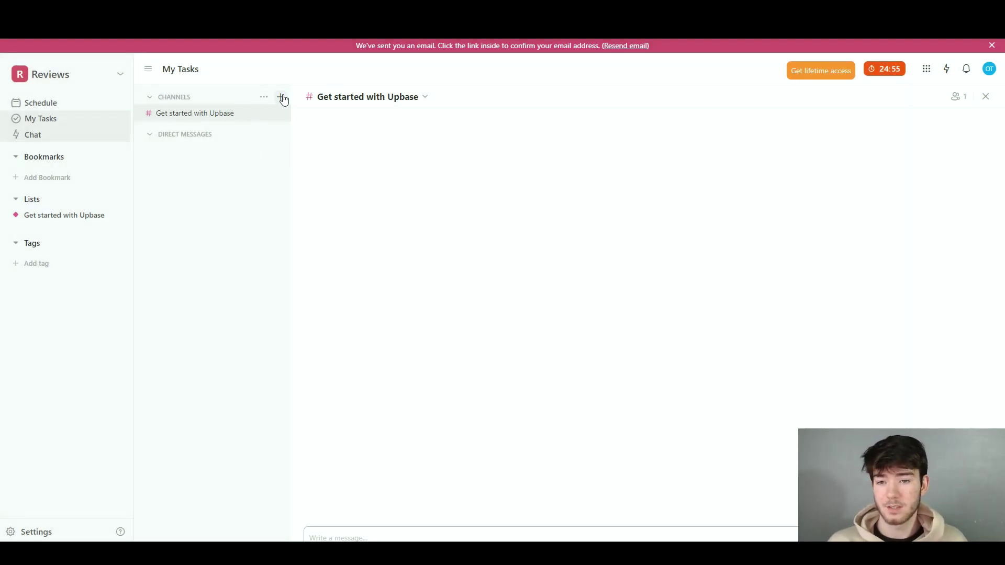
{"action": "left_click", "coordinate": [266, 98]}
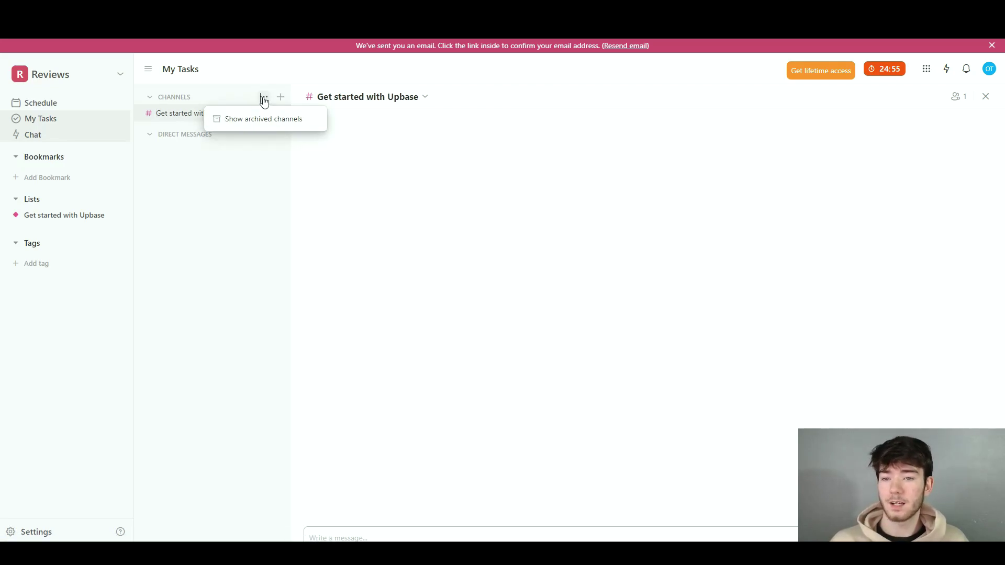
{"action": "left_click", "coordinate": [276, 99]}
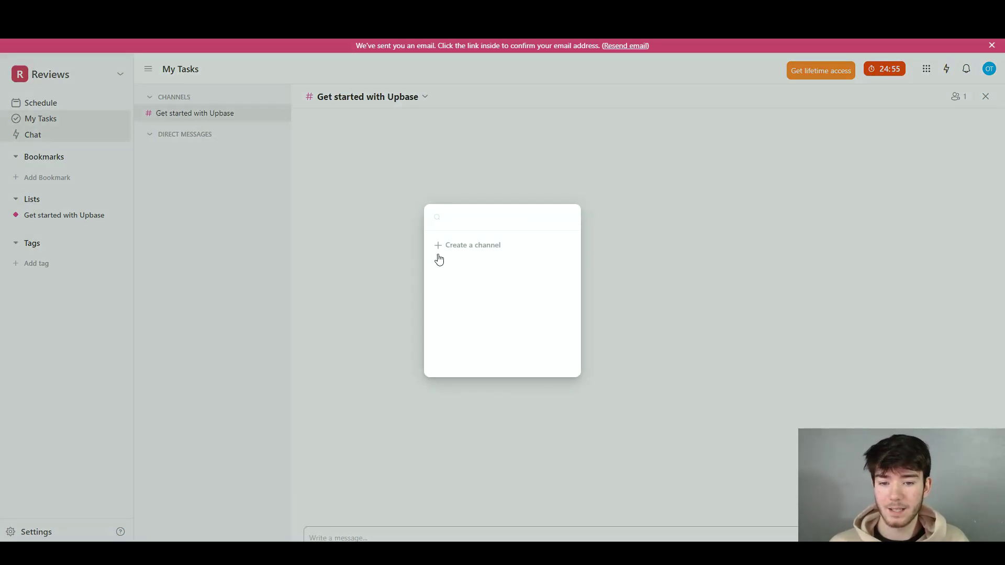
Step: Create a new custom chat channel named 'Reviews'
{"action": "left_click", "coordinate": [482, 250]}
{"action": "left_click", "coordinate": [461, 278]}
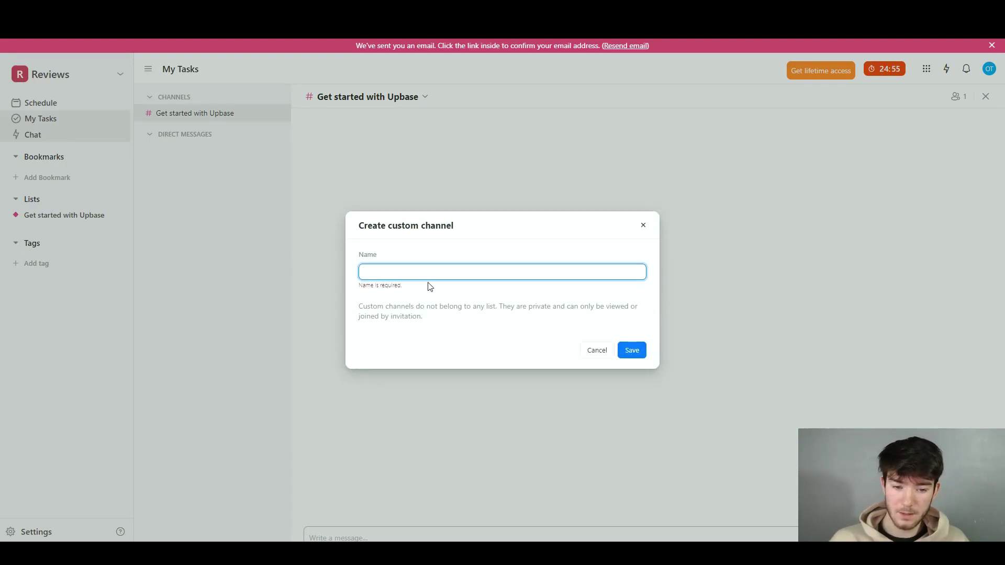
{"action": "type", "text": "Reviews"}
{"action": "left_click", "coordinate": [506, 301]}
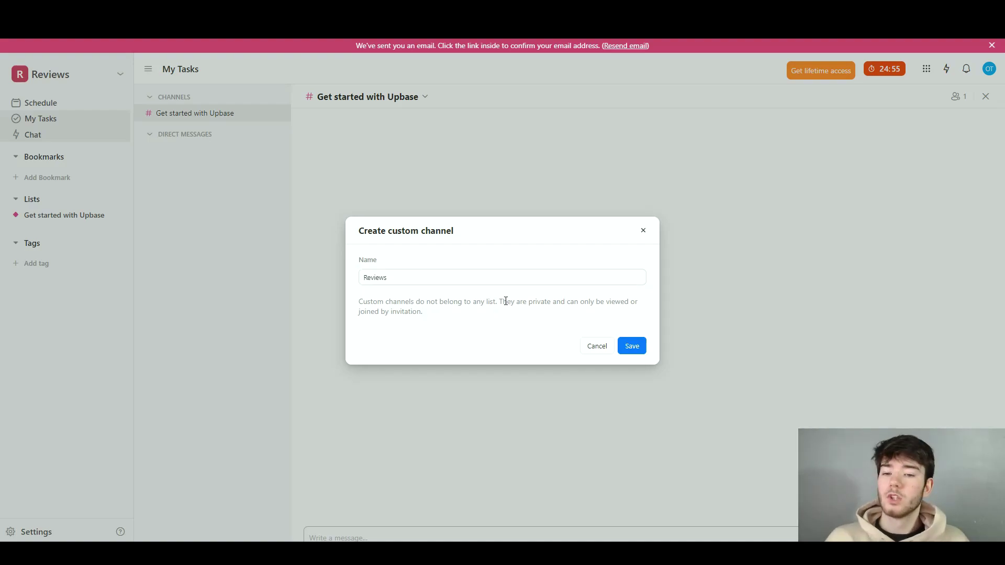
{"action": "left_click", "coordinate": [626, 348]}
Step: Open the Reviews channel and look over its header options without changing anything
{"action": "left_click", "coordinate": [188, 119]}
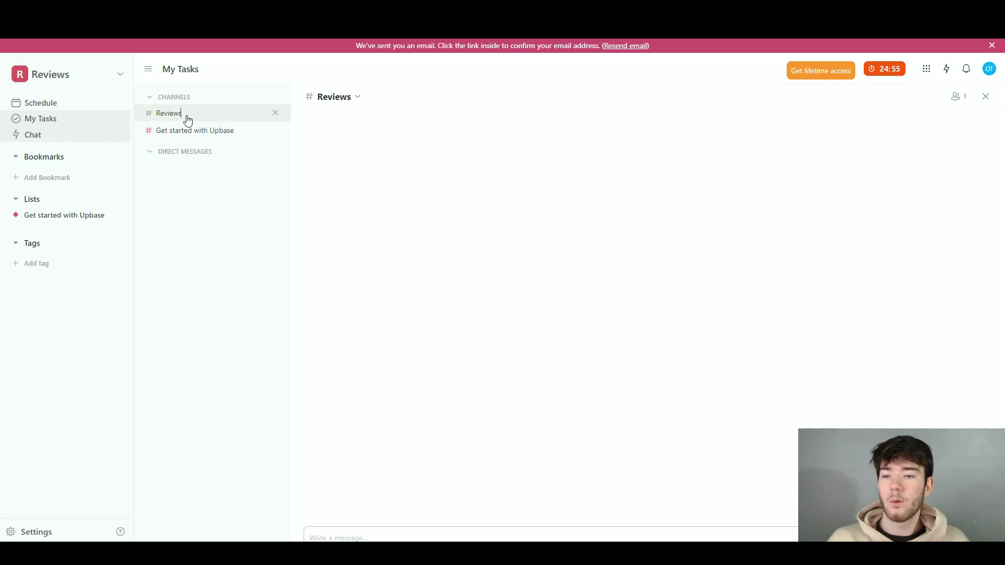
{"action": "left_click", "coordinate": [356, 98]}
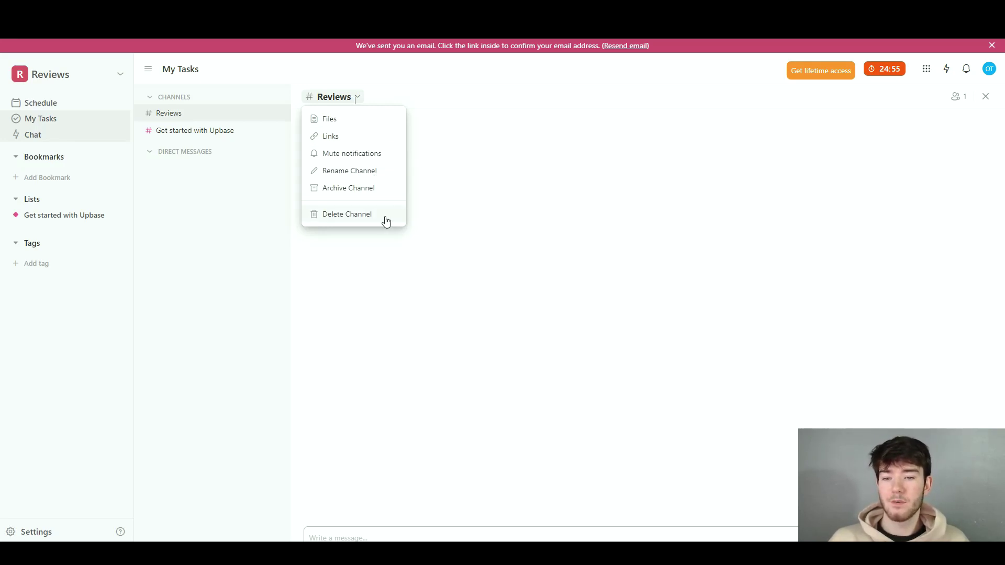
{"action": "left_click", "coordinate": [446, 221]}
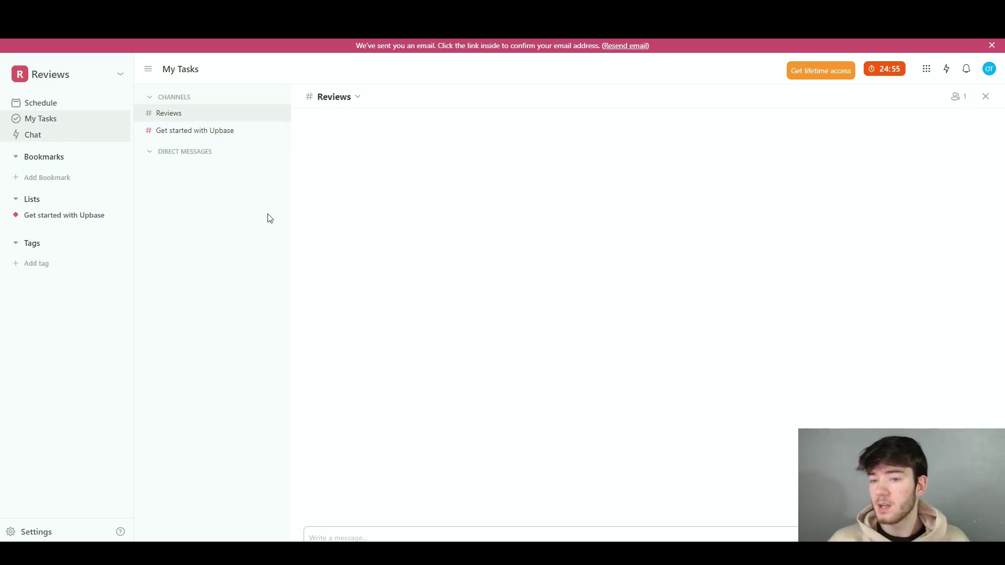
Step: Save a bookmark titled 'Bookmark' to My Tasks, with a person icon in blue
{"action": "left_click", "coordinate": [42, 178]}
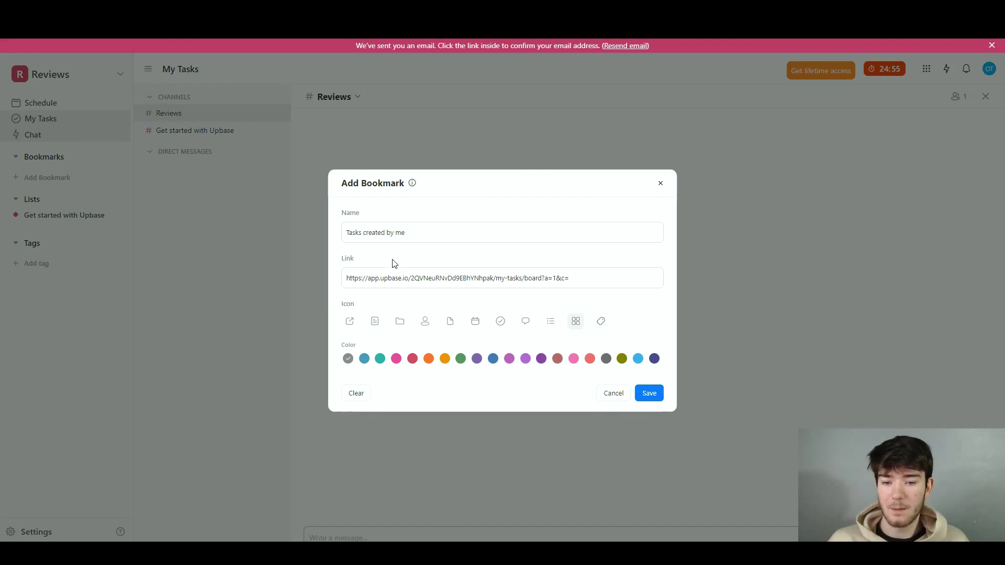
{"action": "left_click_drag", "start_coordinate": [435, 238], "coordinate": [344, 233]}
{"action": "type", "text": "Bookmark"}
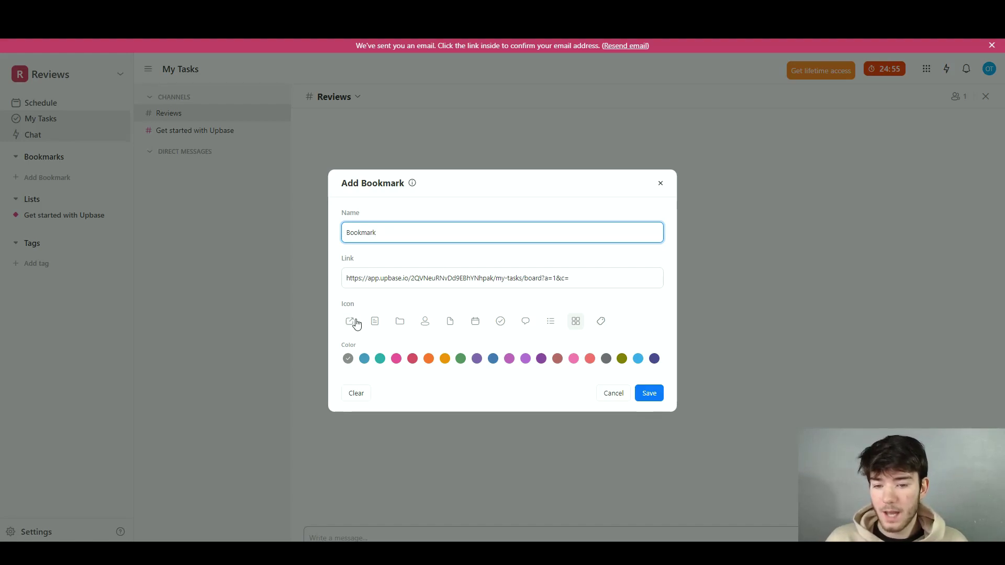
{"action": "left_click", "coordinate": [352, 326]}
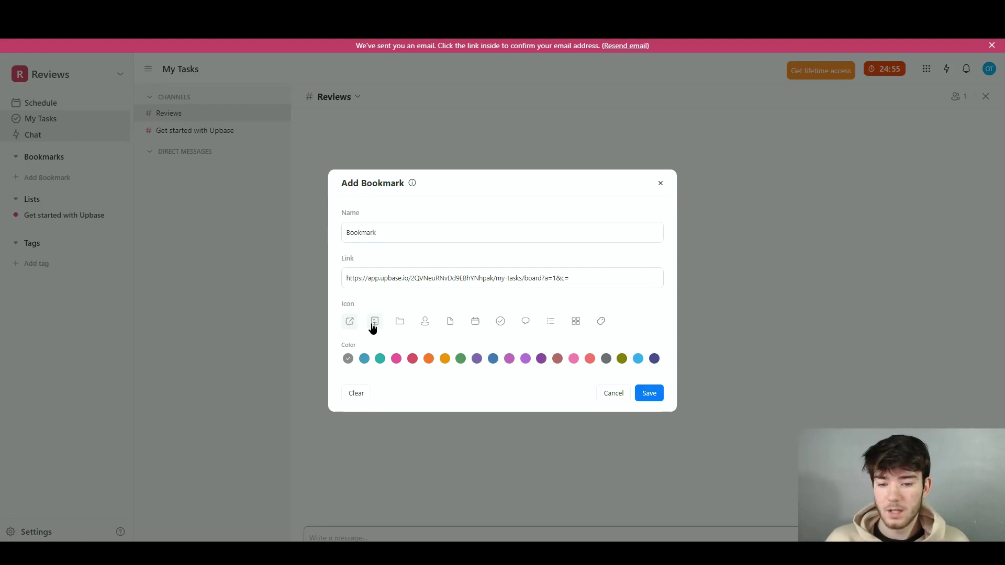
{"action": "left_click", "coordinate": [374, 327]}
{"action": "left_click", "coordinate": [399, 324]}
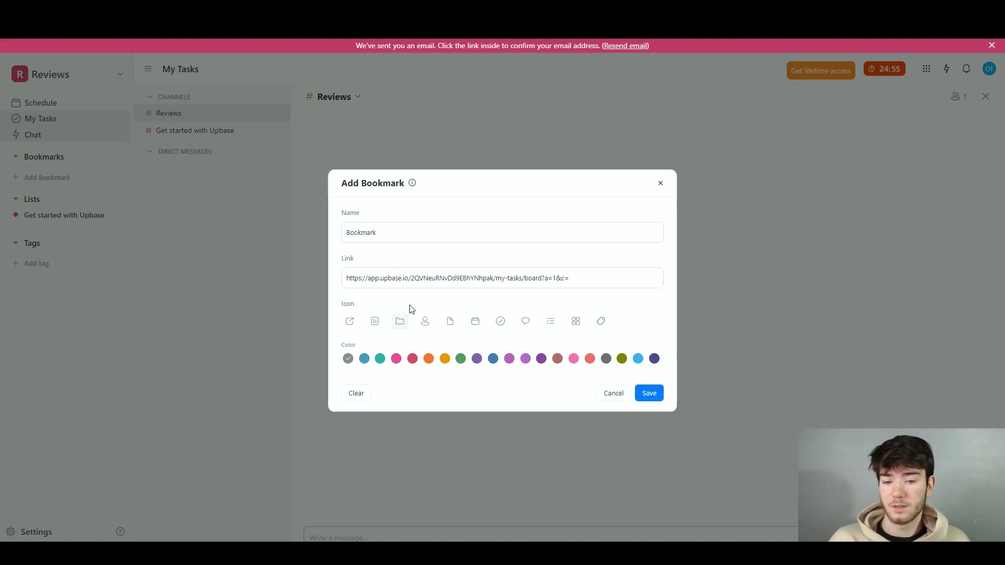
{"action": "left_click", "coordinate": [428, 324]}
{"action": "left_click", "coordinate": [364, 360]}
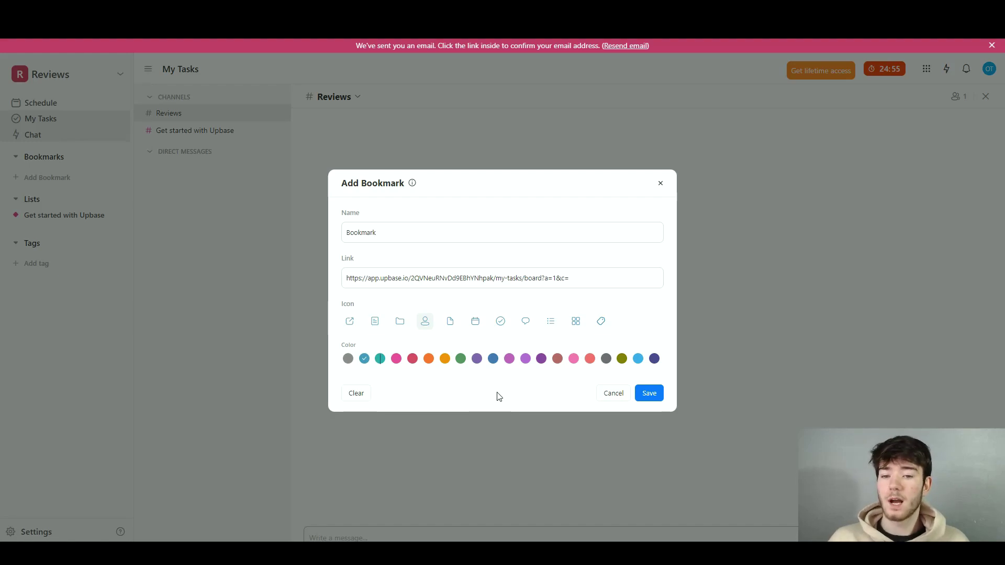
{"action": "left_click", "coordinate": [661, 395]}
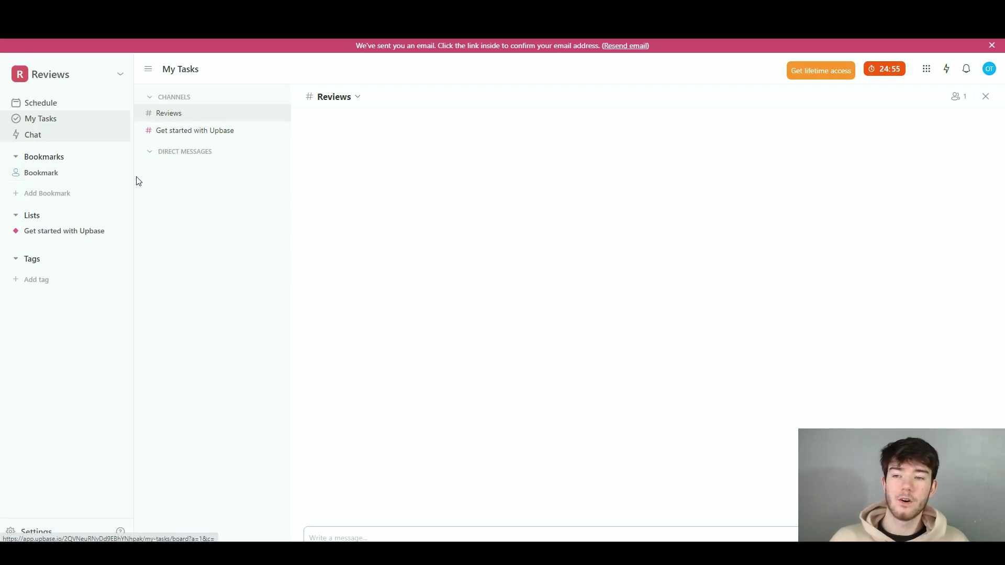
{"action": "left_click", "coordinate": [121, 175]}
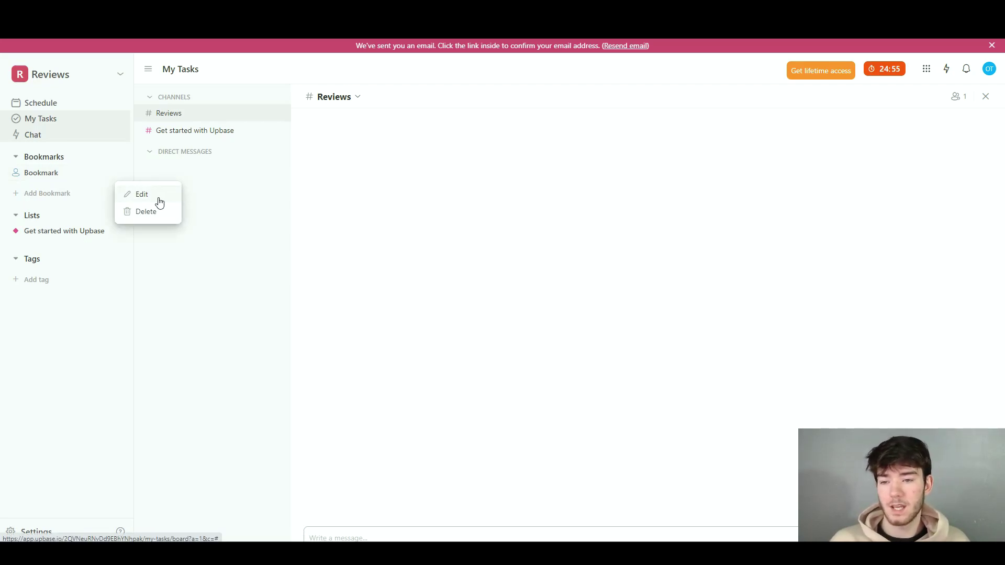
{"action": "left_click", "coordinate": [101, 274]}
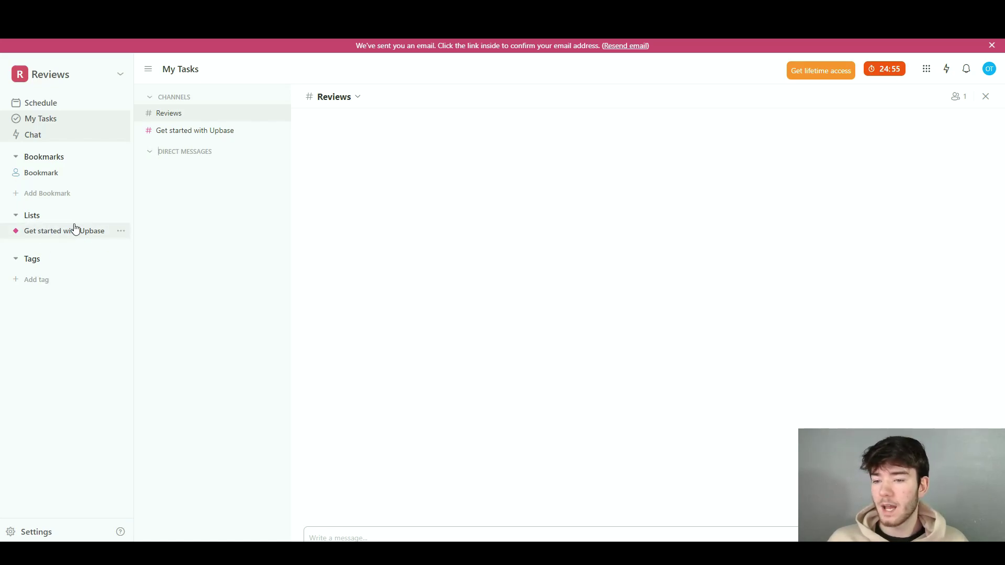
{"action": "left_click", "coordinate": [118, 215]}
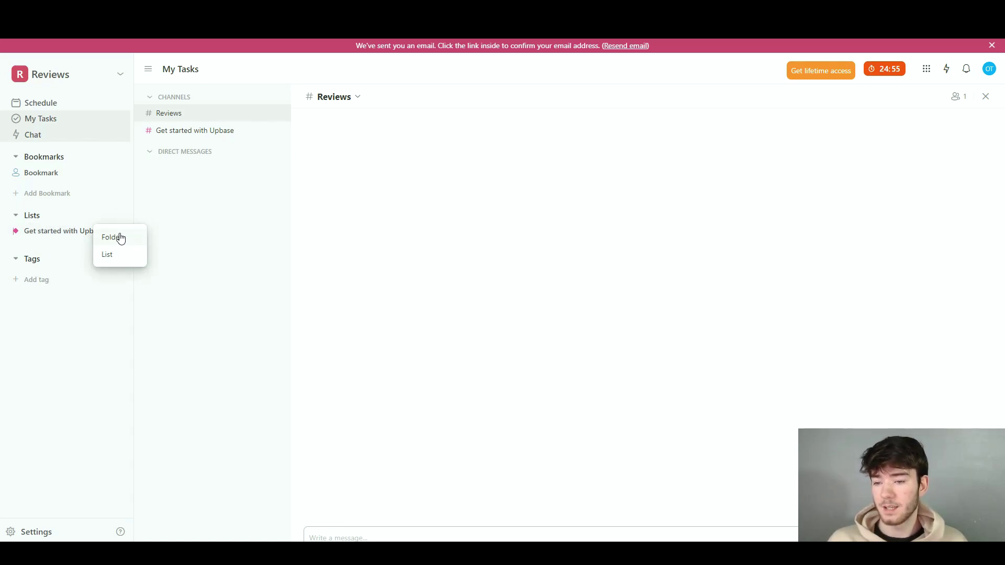
{"action": "left_click", "coordinate": [122, 258]}
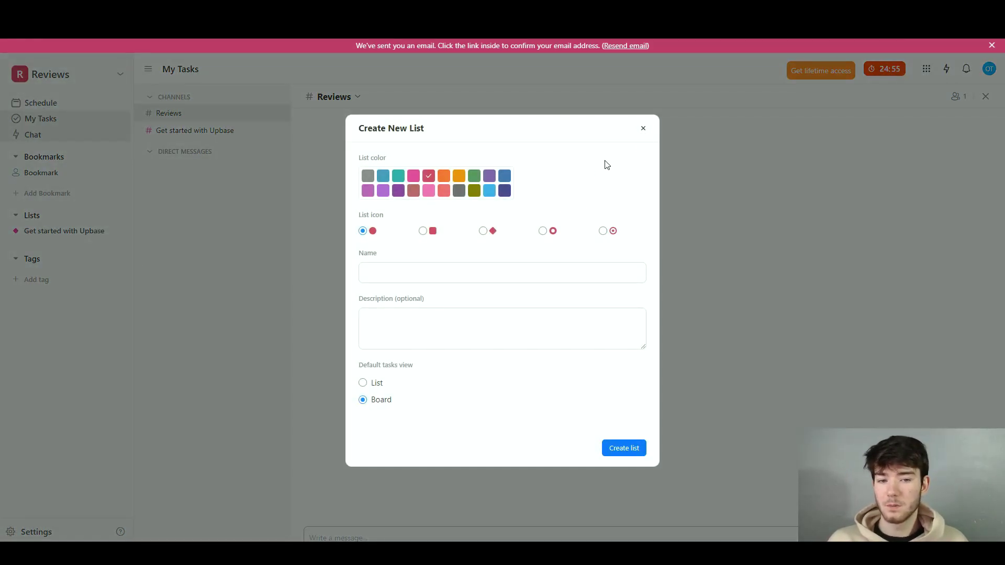
{"action": "left_click", "coordinate": [643, 128]}
{"action": "left_click", "coordinate": [38, 280]}
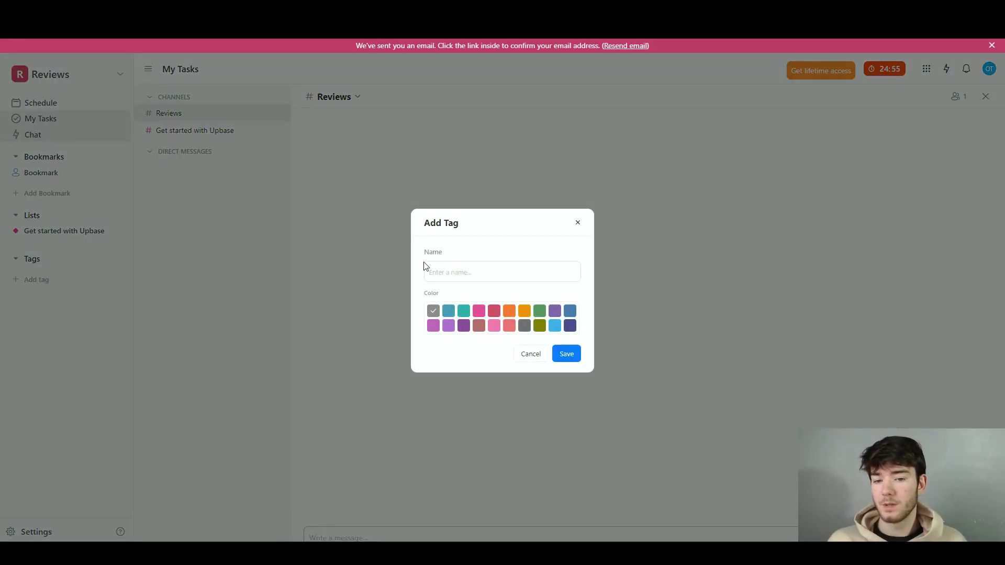
{"action": "left_click", "coordinate": [570, 361]}
{"action": "left_click", "coordinate": [579, 219]}
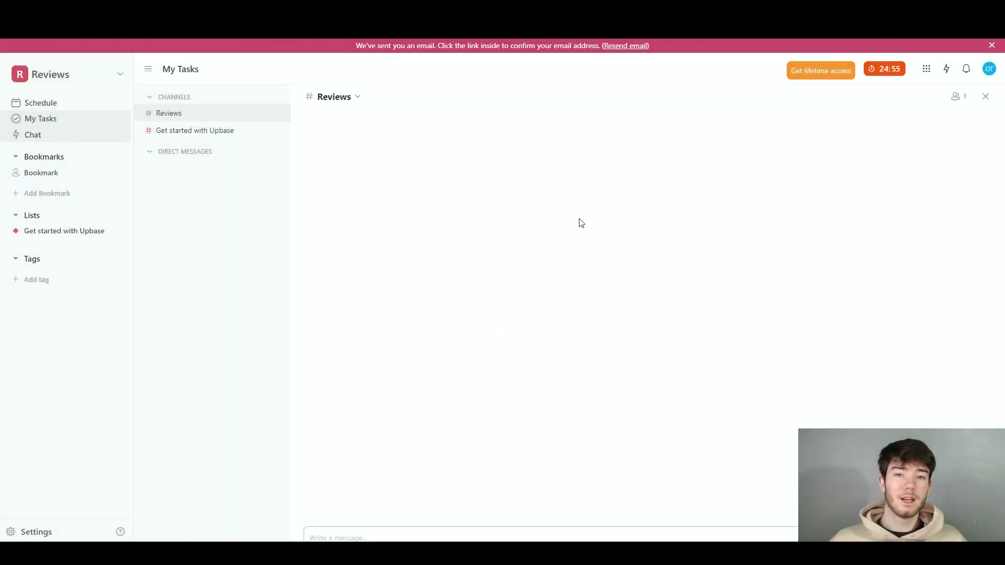